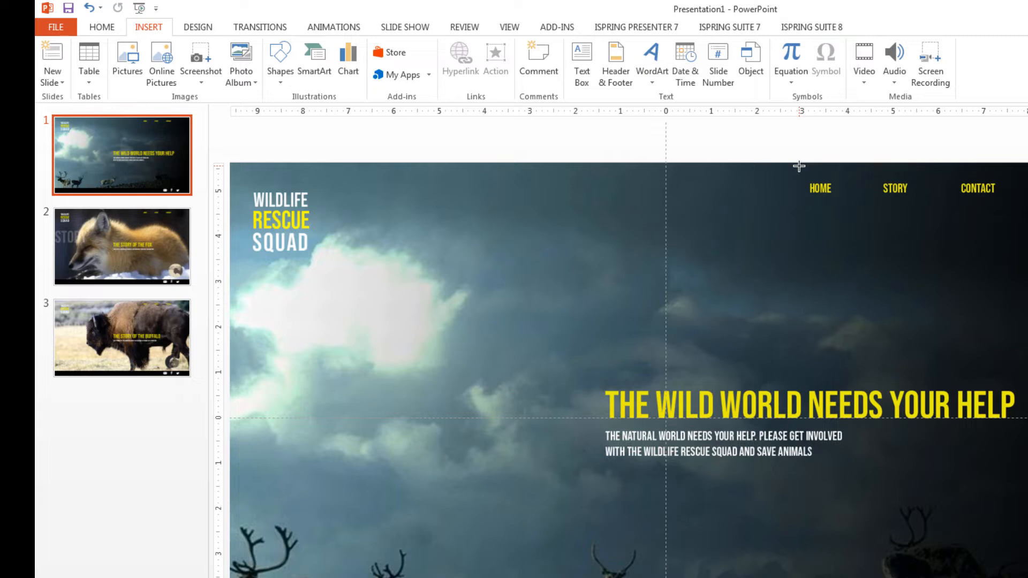
# Draw an action button about 1.33 in wide and 1.21 in high over the HOME label on slide 1
pyautogui.moveTo(799, 165); pyautogui.dragTo(863, 216)
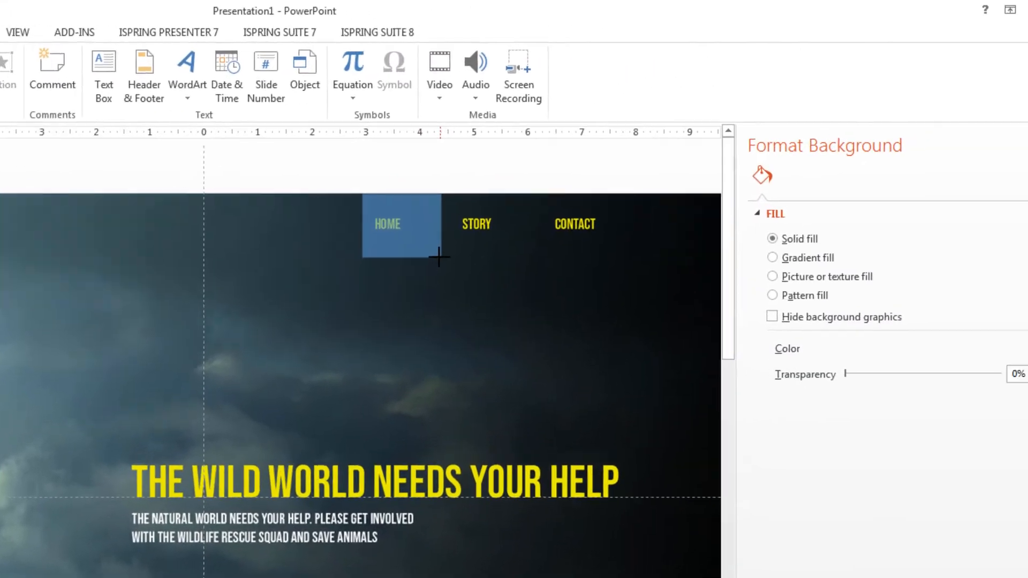
pyautogui.moveTo(439, 257); pyautogui.dragTo(441, 257)
pyautogui.moveTo(347, 267); pyautogui.dragTo(341, 268)
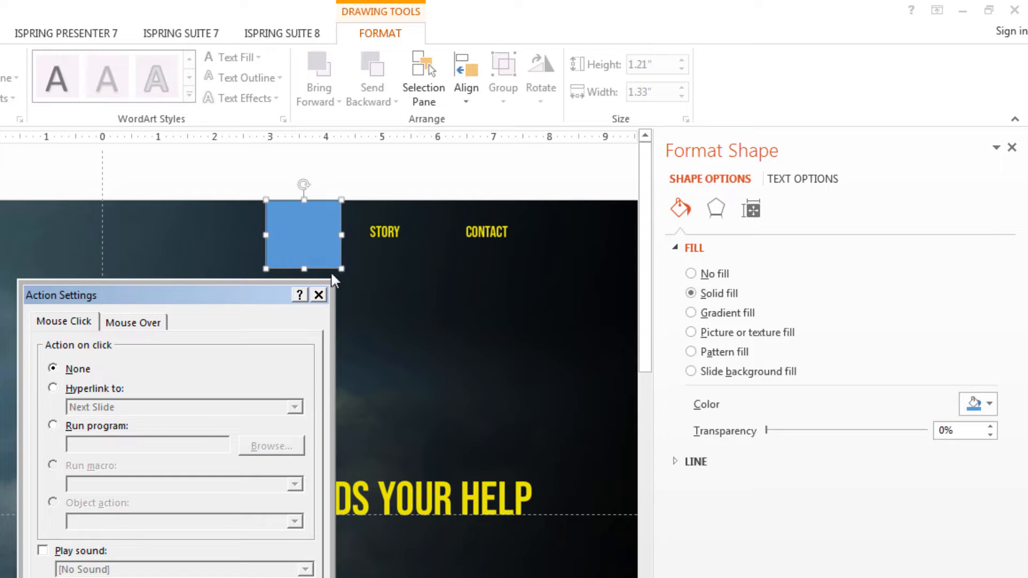
# Set the HOME button's click action to a hyperlink to First Slide
pyautogui.click(53, 388)
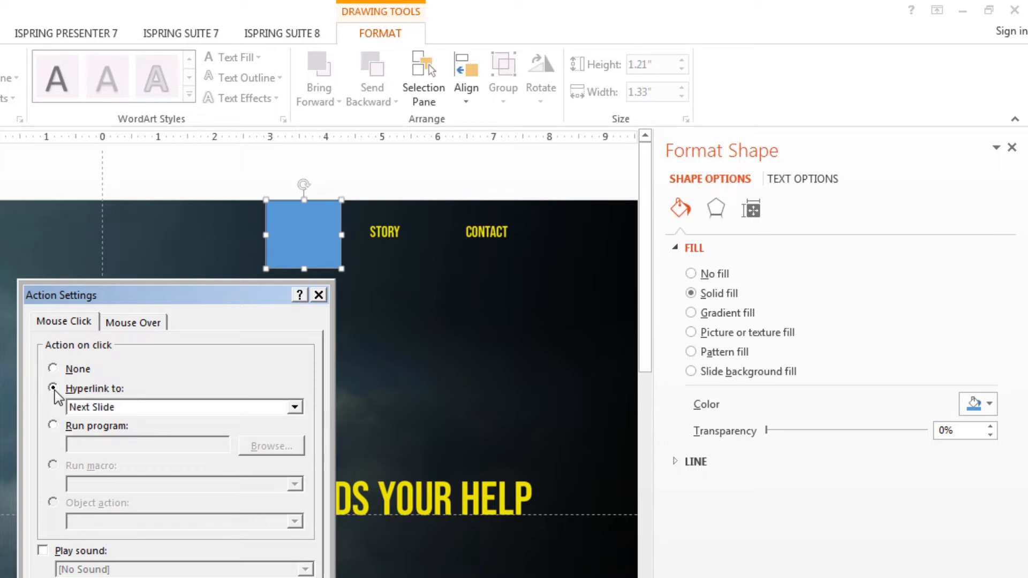
pyautogui.click(294, 408)
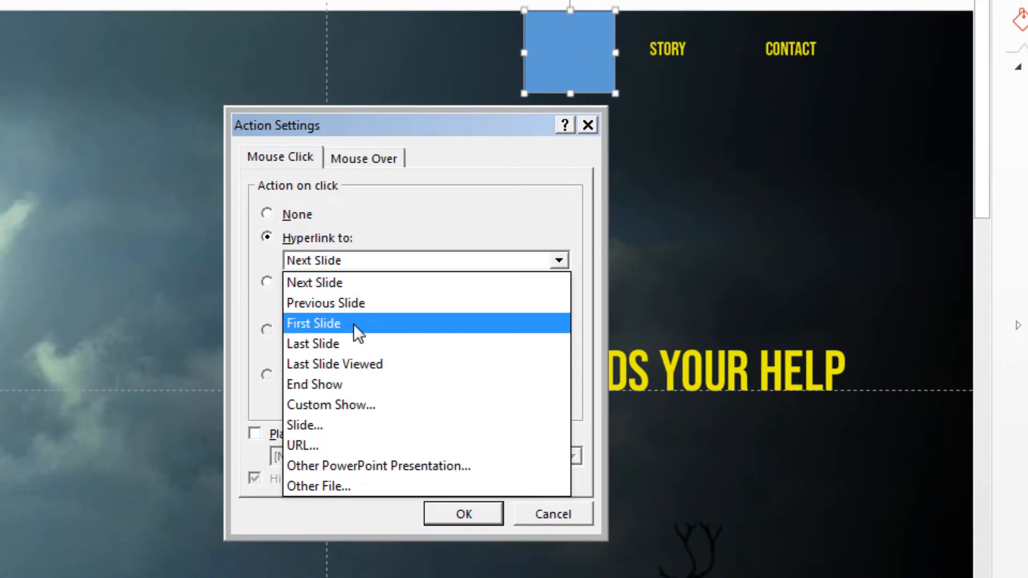
pyautogui.click(353, 323)
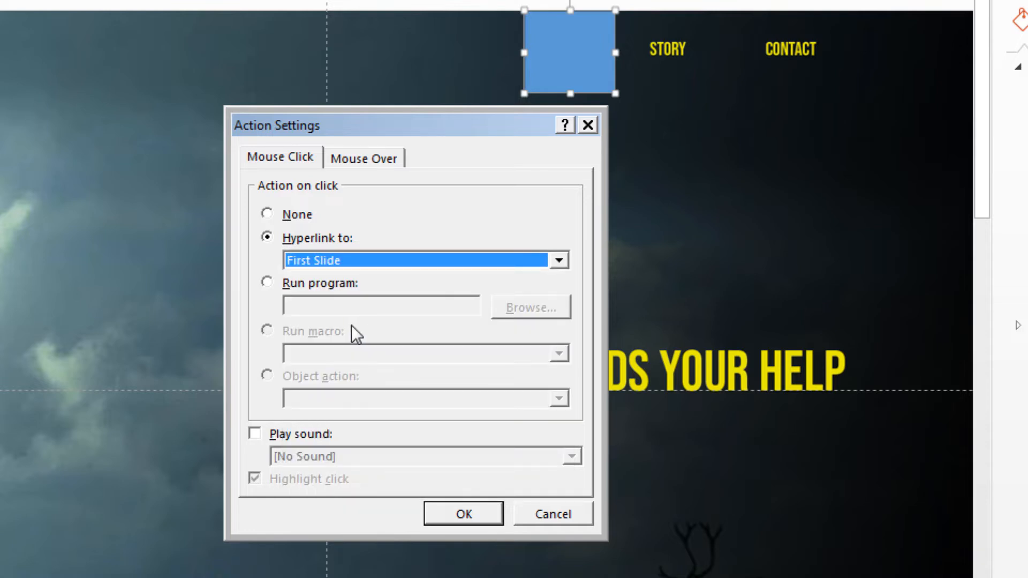
pyautogui.click(463, 518)
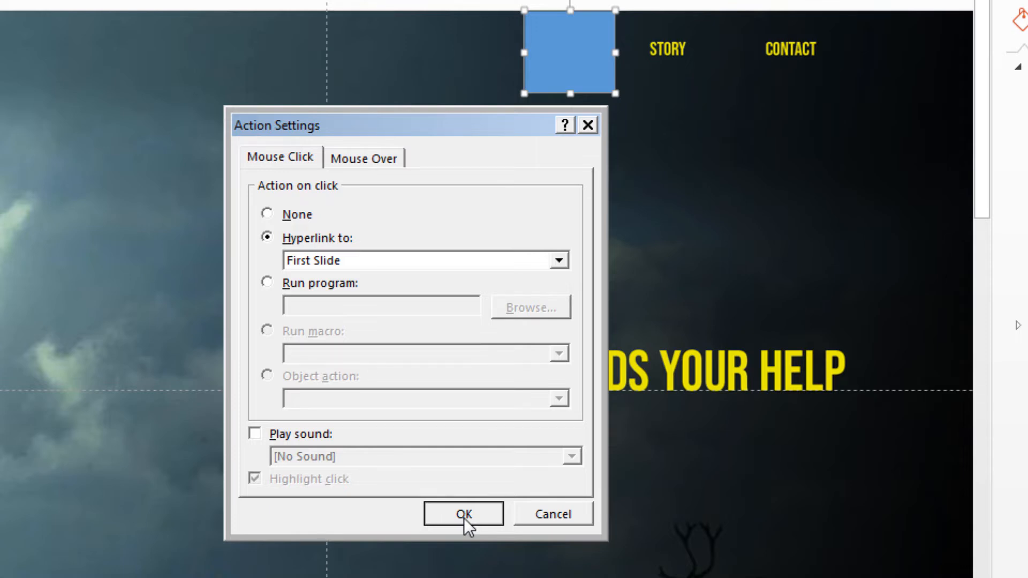
pyautogui.click(464, 519)
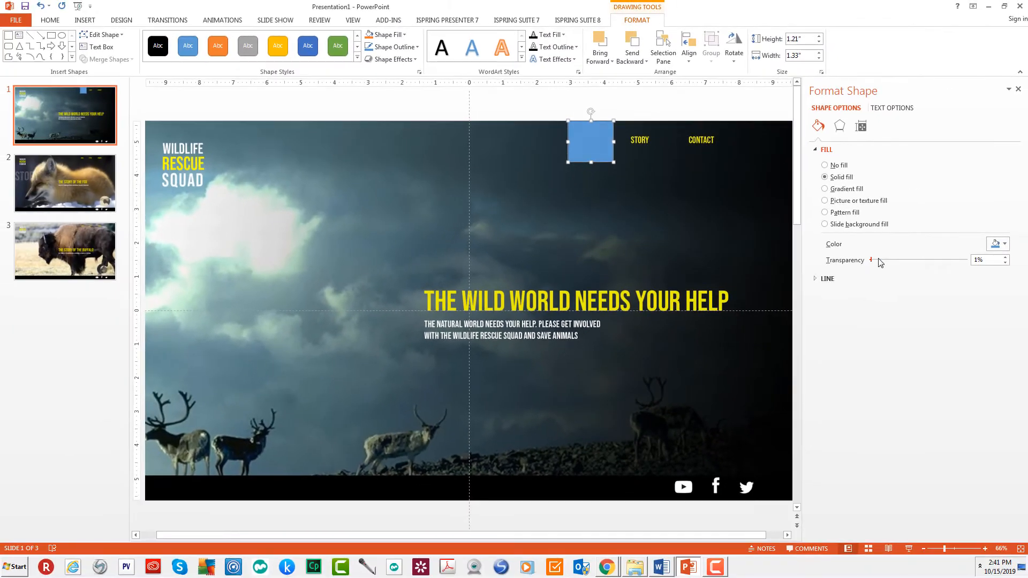
# Set the HOME button's fill transparency to 51% so the label shows through
pyautogui.moveTo(872, 261); pyautogui.dragTo(913, 261)
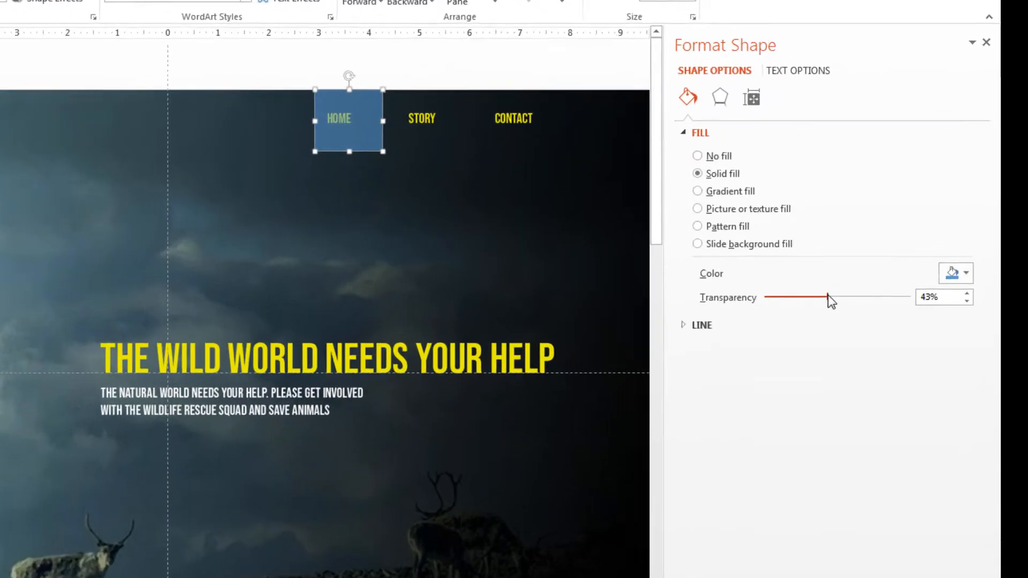
pyautogui.moveTo(829, 300); pyautogui.dragTo(835, 300)
pyautogui.moveTo(769, 326); pyautogui.dragTo(776, 325)
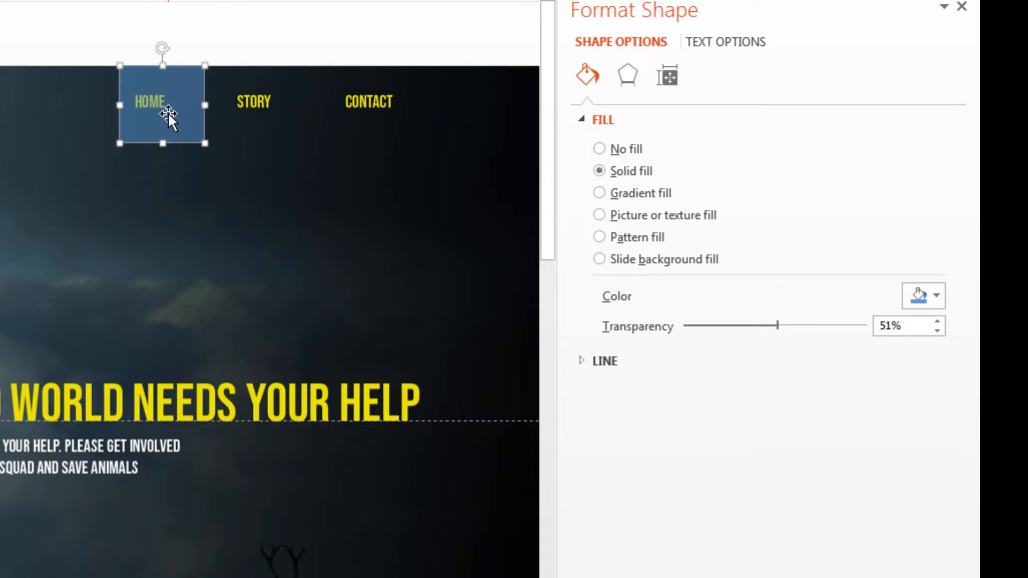
# Duplicate the HOME button and place the copy over the STORY label, level with the original
pyautogui.click(201, 175)
pyautogui.click(162, 110)
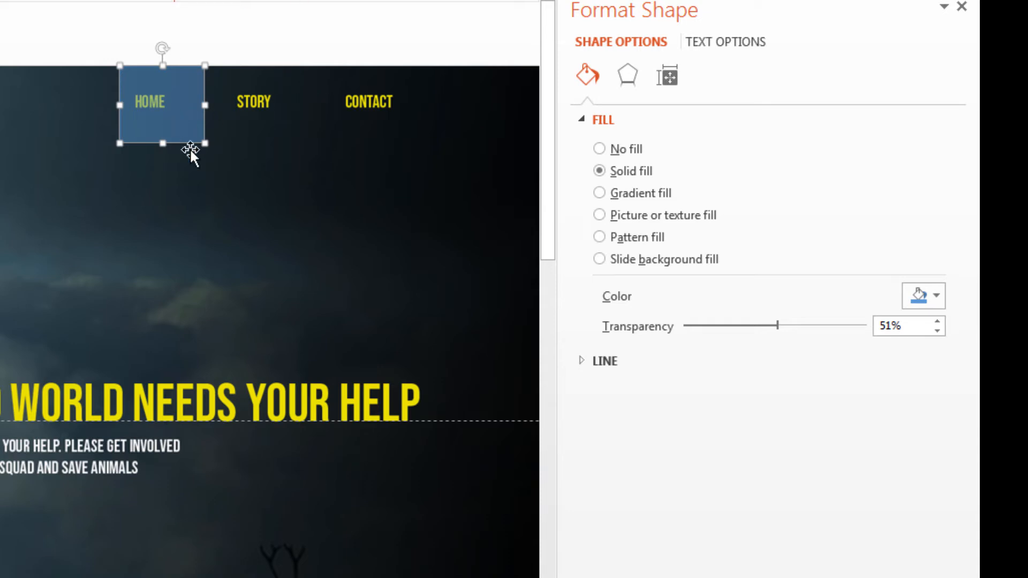
pyautogui.click(200, 192)
pyautogui.hotkey('ctrl', 'v')
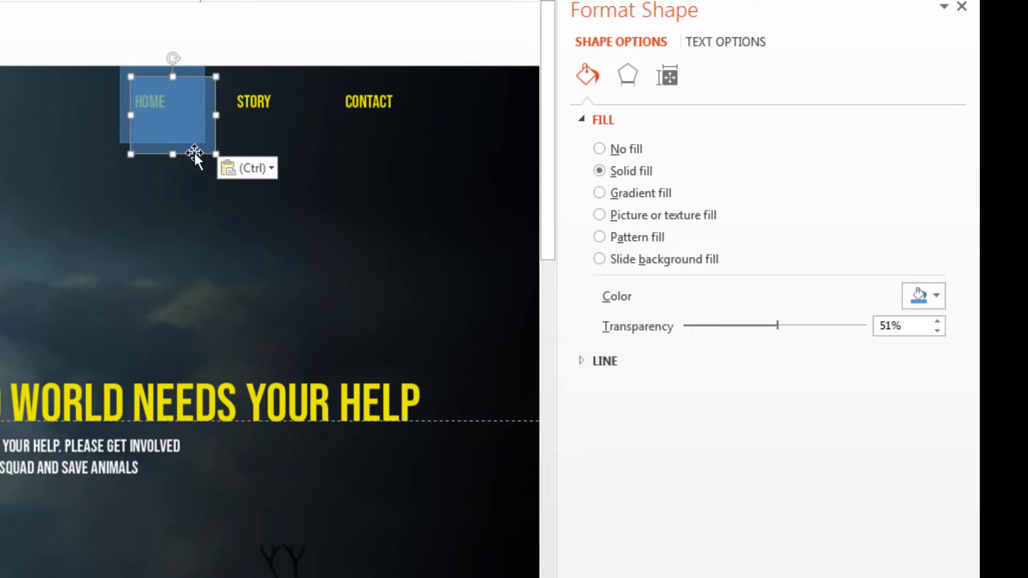
pyautogui.moveTo(188, 126); pyautogui.dragTo(271, 118)
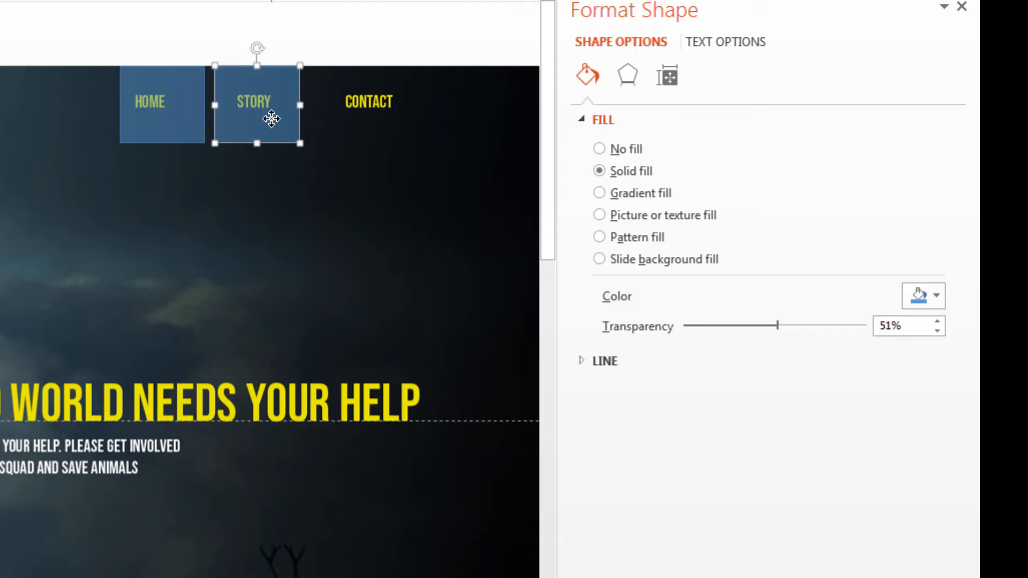
# Change the hyperlink of the button over STORY to Next Slide
pyautogui.rightClick(271, 118)
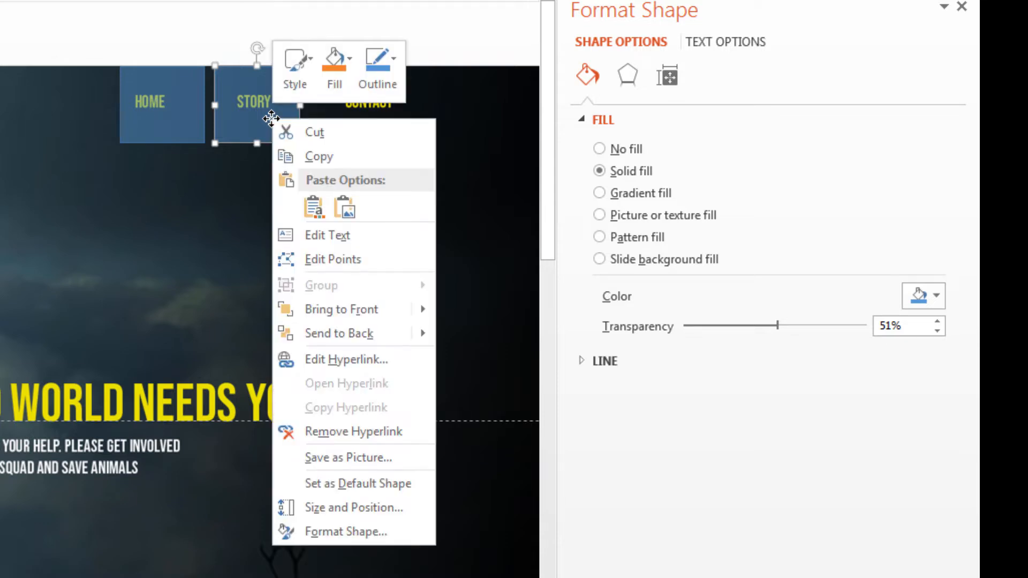
pyautogui.click(376, 370)
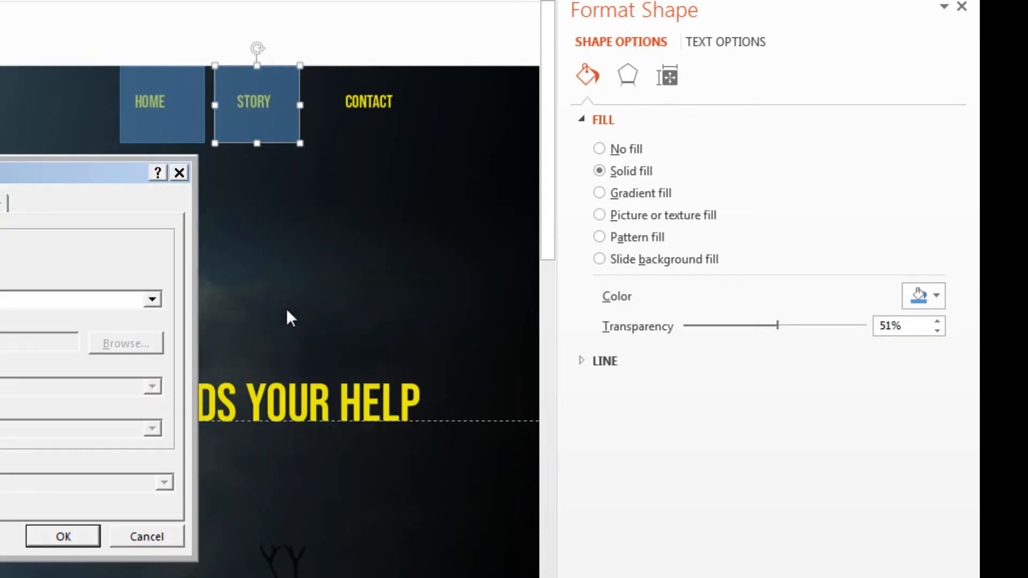
pyautogui.click(152, 300)
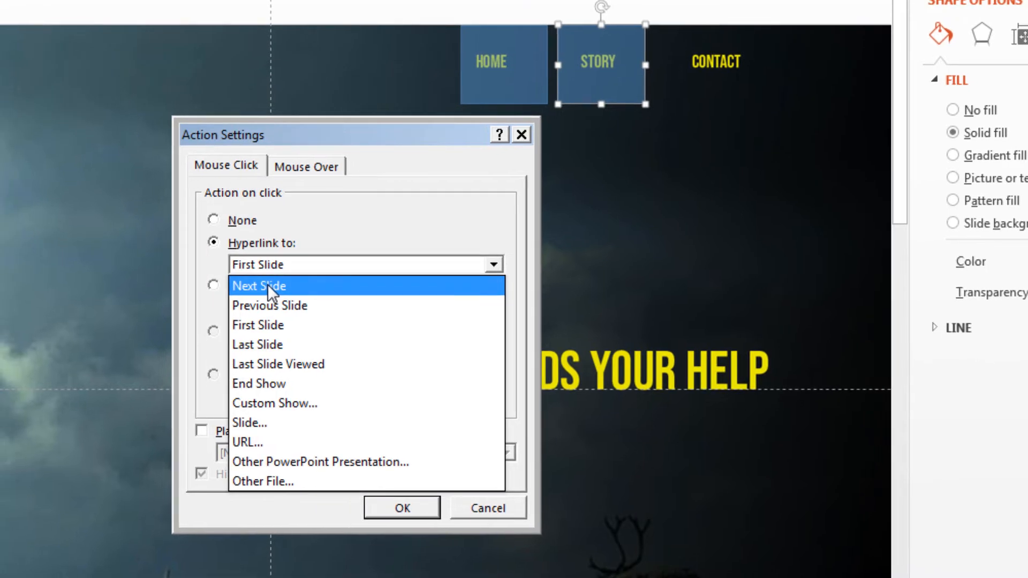
pyautogui.click(267, 285)
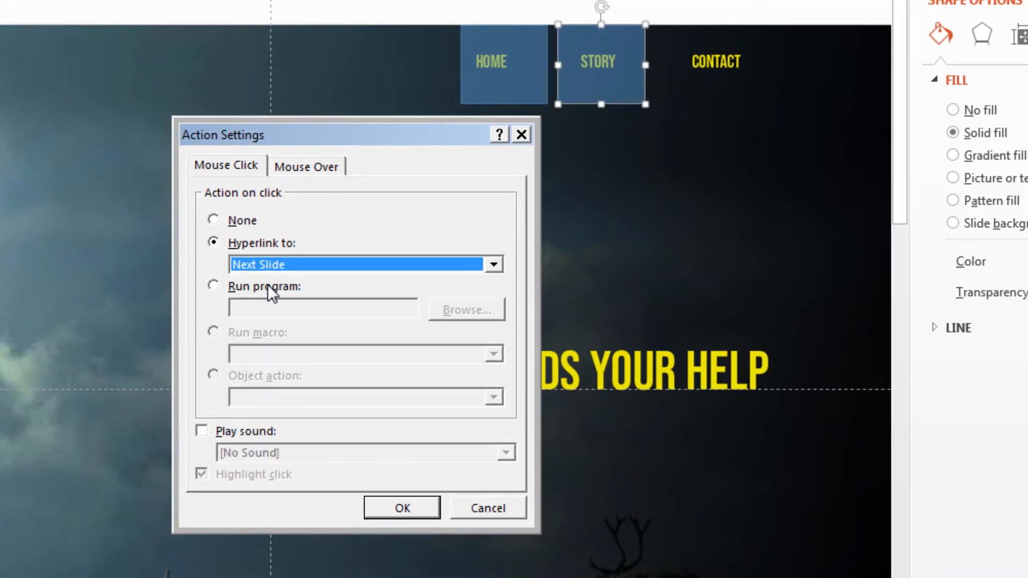
pyautogui.click(403, 508)
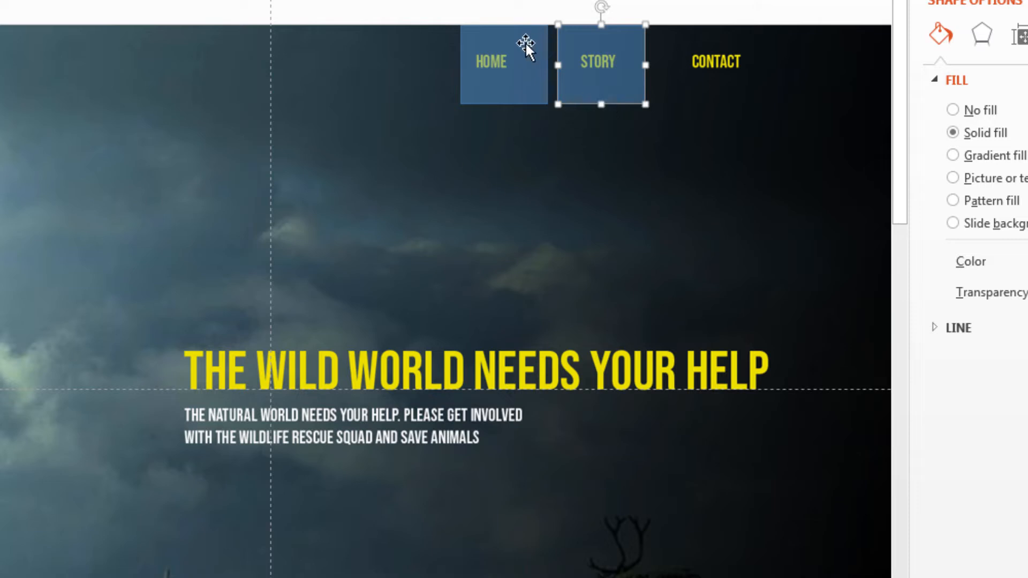
# Copy the HOME and STORY buttons together and paste them onto slide 2 using the destination theme
pyautogui.click(518, 76)
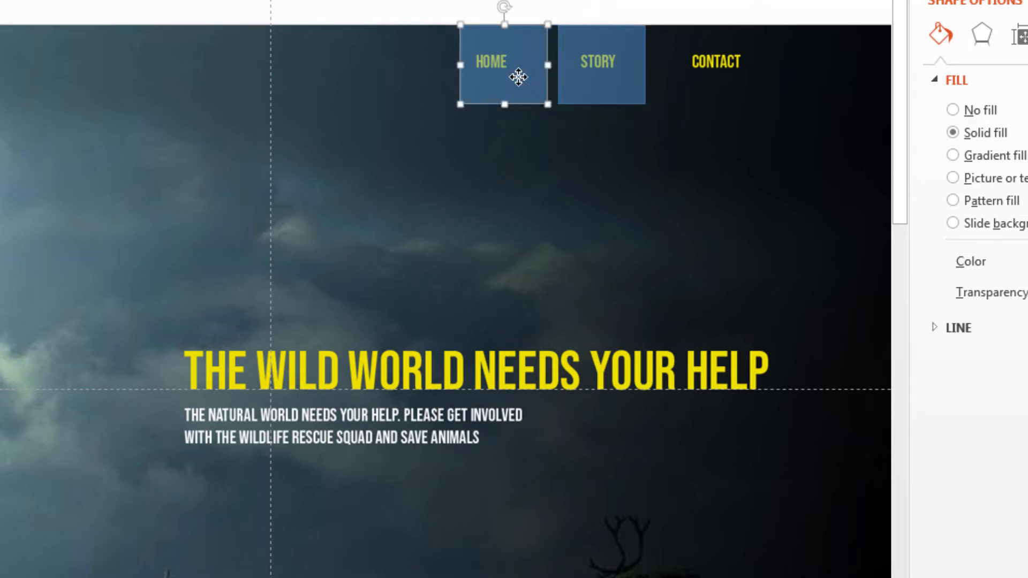
pyautogui.keyDown('shift'); pyautogui.click(607, 86); pyautogui.keyUp('shift')
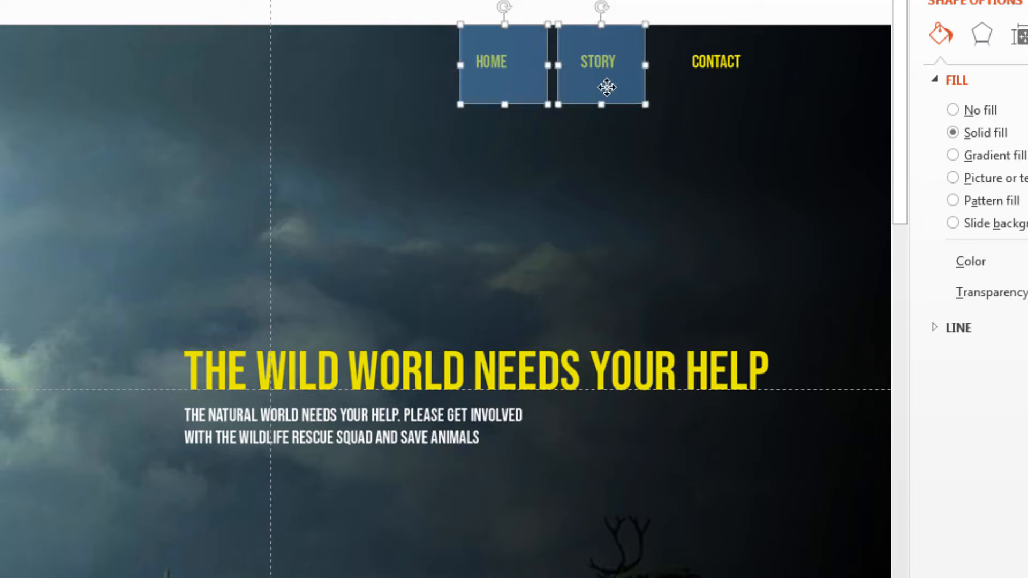
pyautogui.rightClick(607, 86)
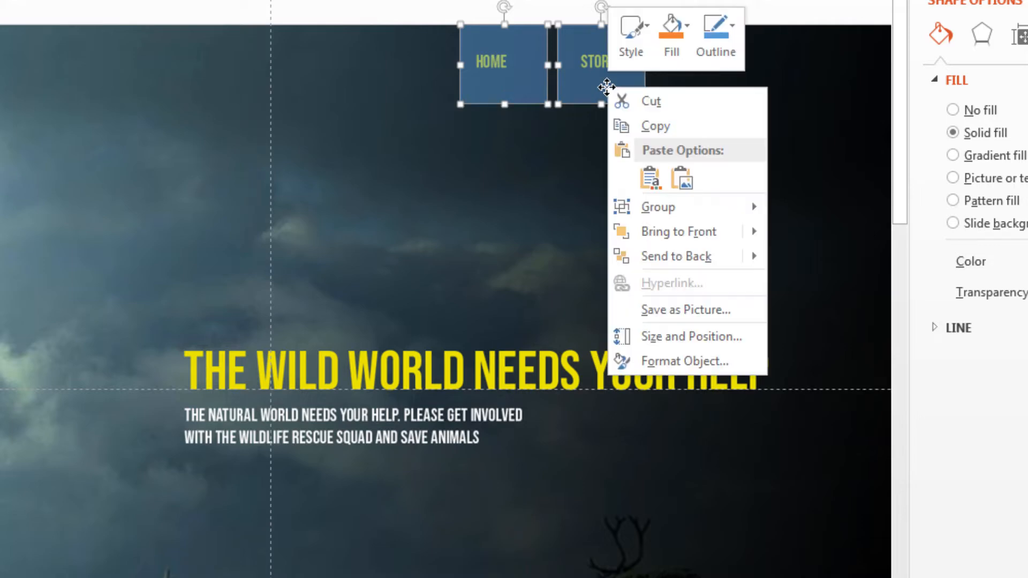
pyautogui.click(652, 133)
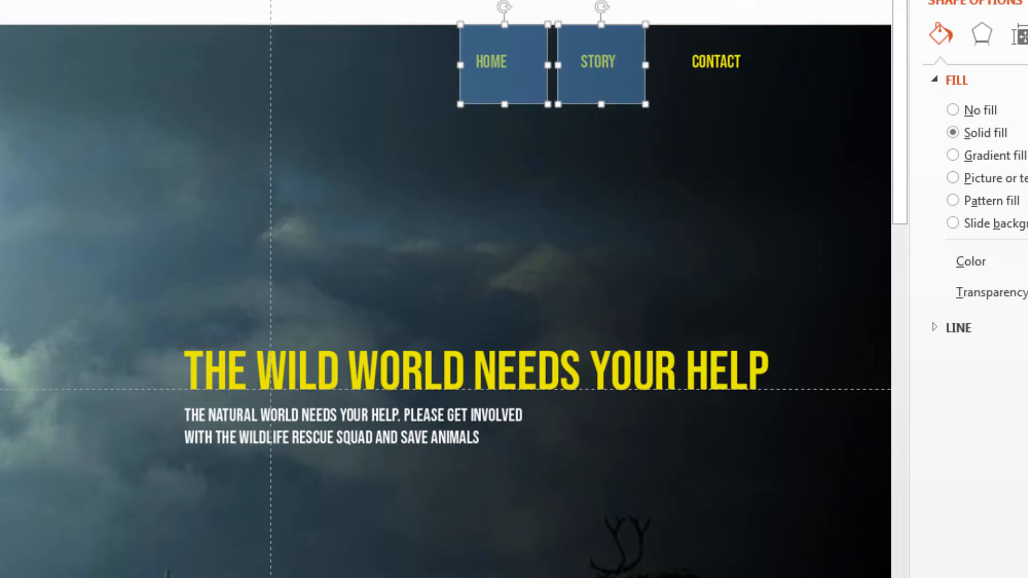
pyautogui.click(74, 187)
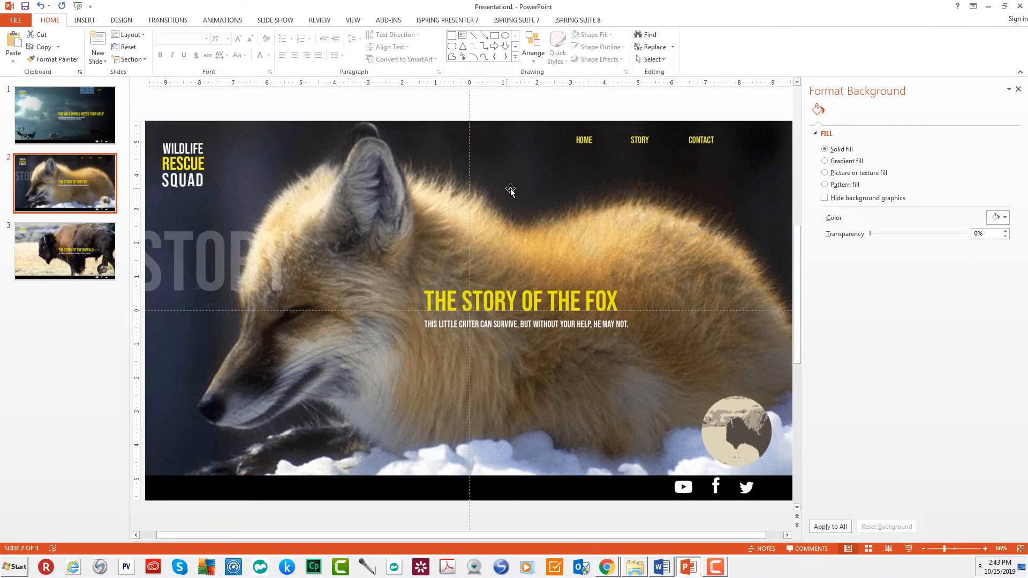
pyautogui.rightClick(510, 190)
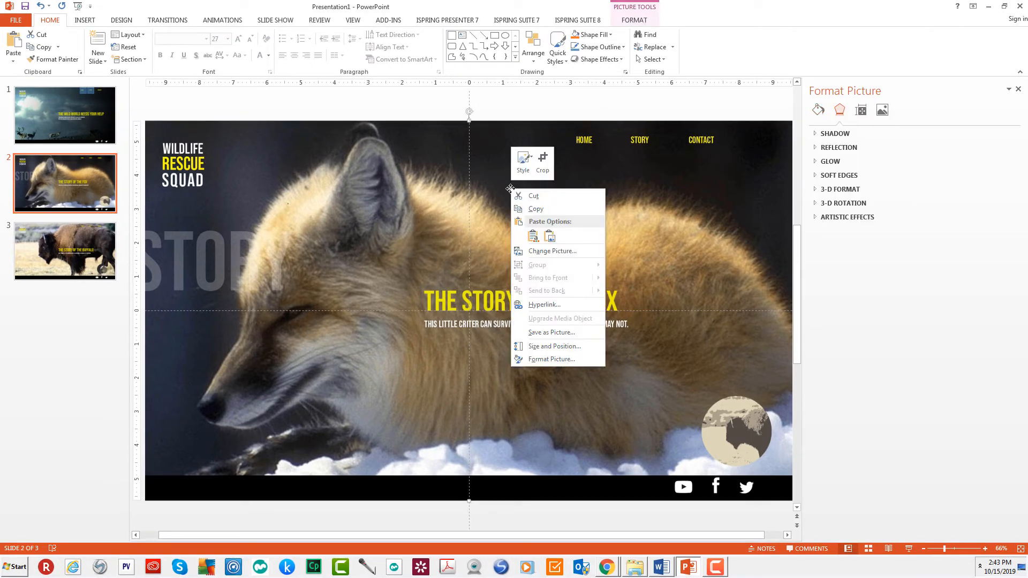
pyautogui.click(534, 236)
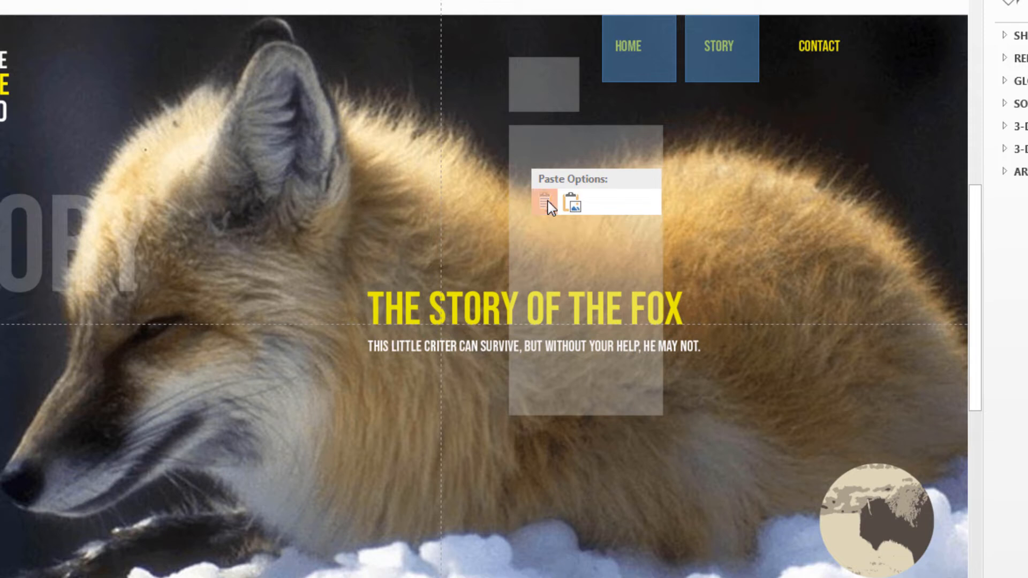
pyautogui.click(545, 205)
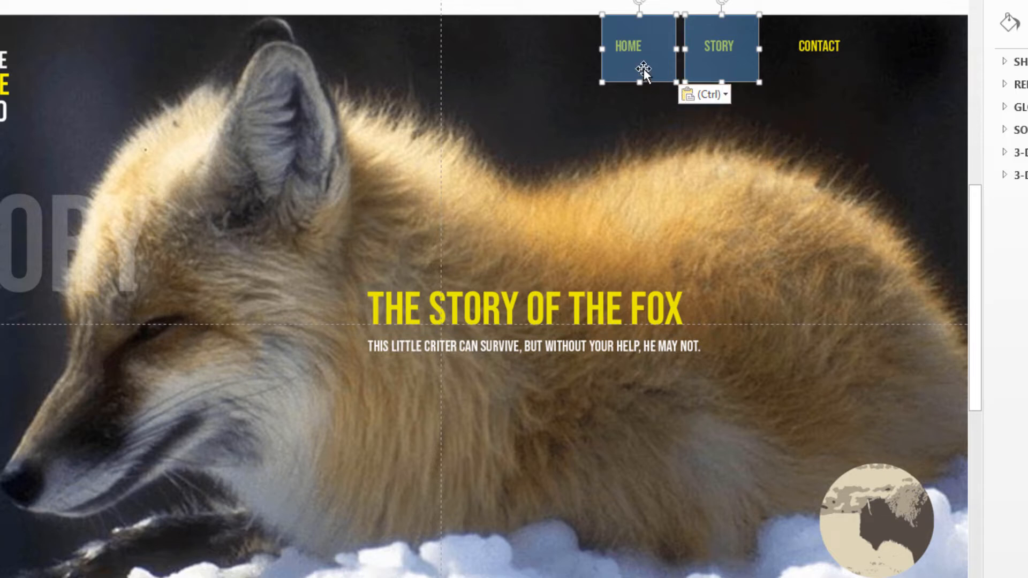
# Set the hyperlink of the STORY button on slide 2 to Next Slide
pyautogui.click(718, 129)
pyautogui.click(718, 50)
pyautogui.rightClick(721, 55)
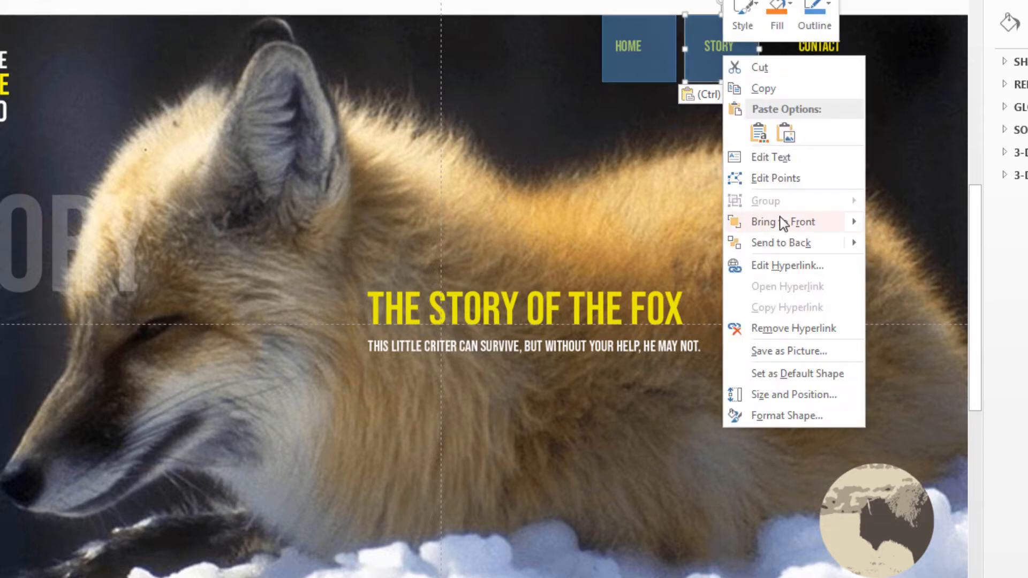
pyautogui.click(789, 264)
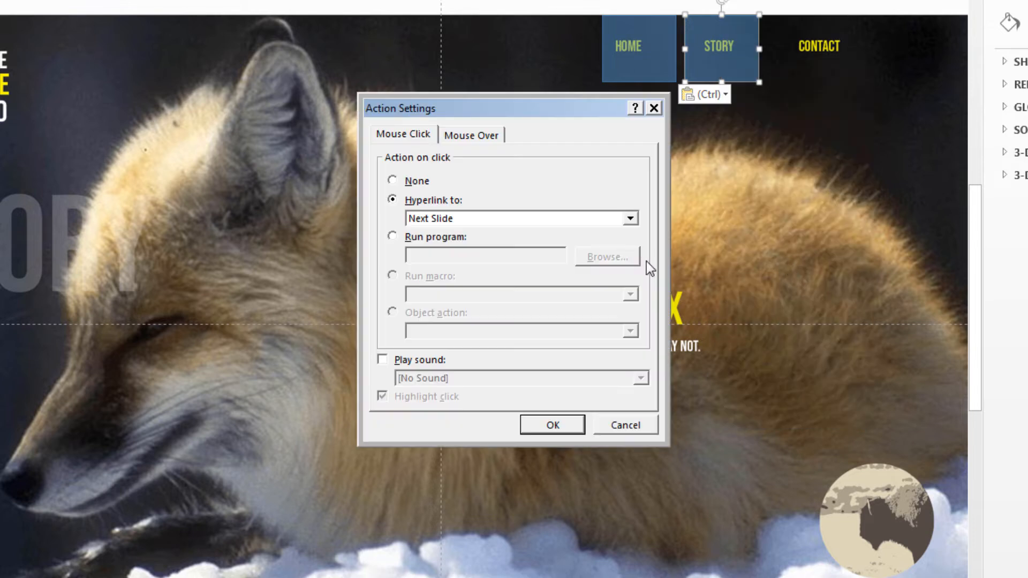
pyautogui.click(630, 219)
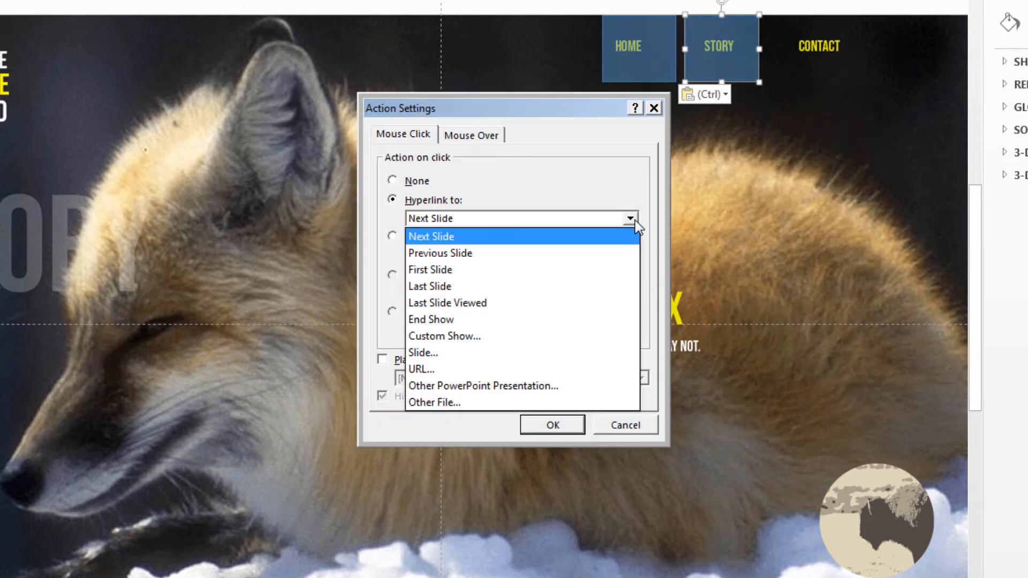
pyautogui.click(435, 239)
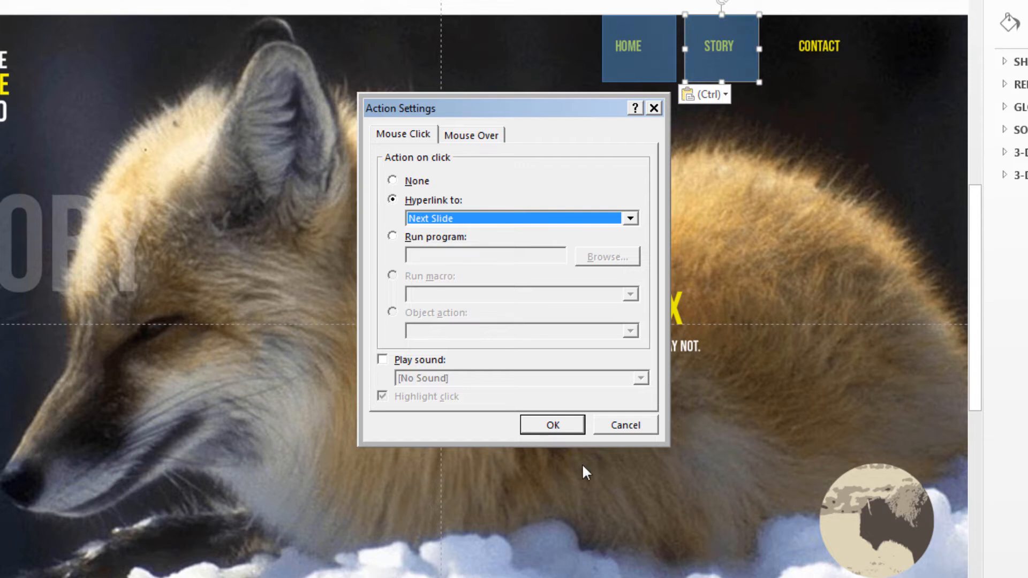
pyautogui.click(561, 427)
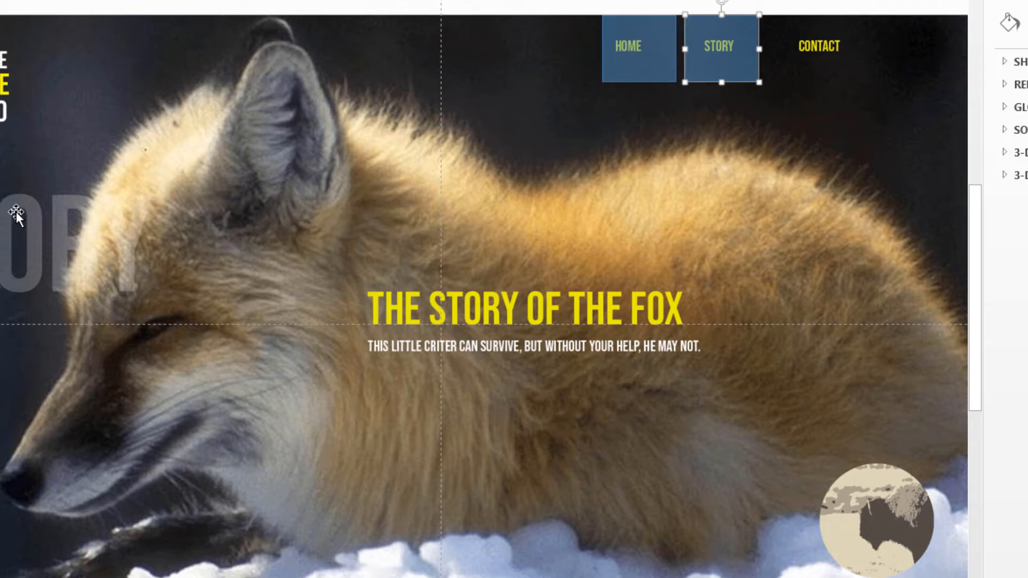
# Duplicate the STORY button on slide 2 and resize the copy to cover the round buffalo image
pyautogui.click(638, 61)
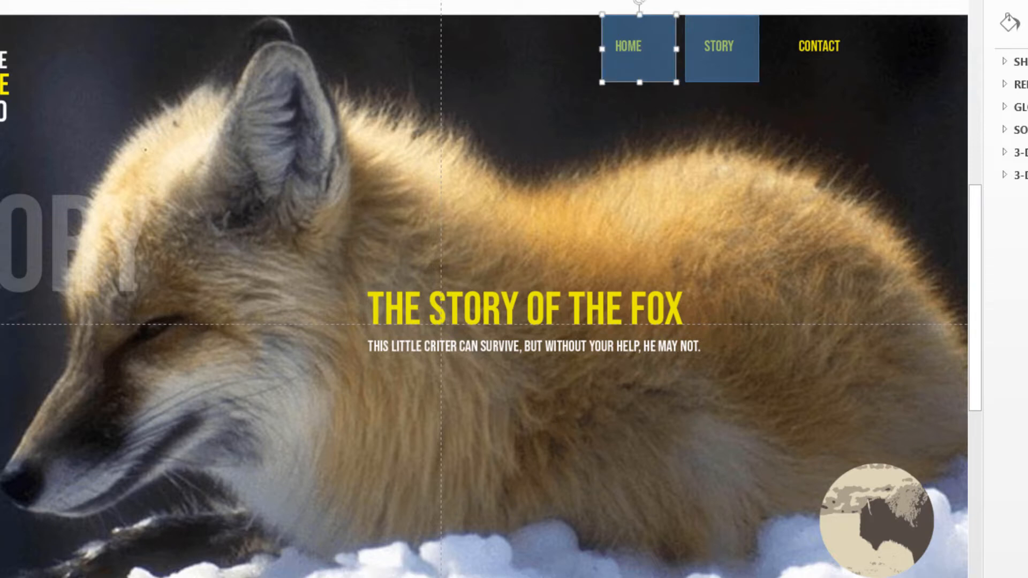
pyautogui.click(851, 416)
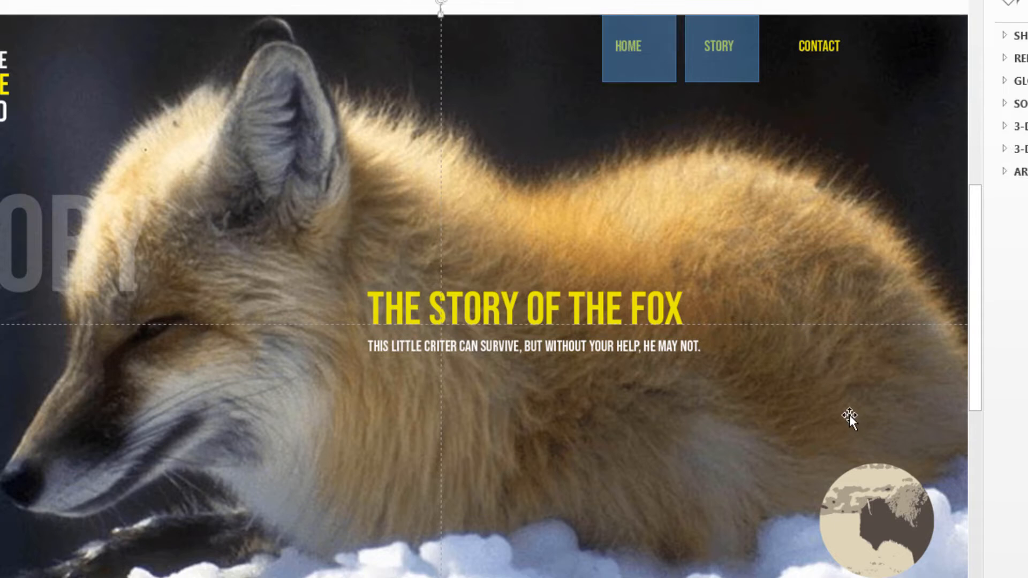
pyautogui.click(731, 77)
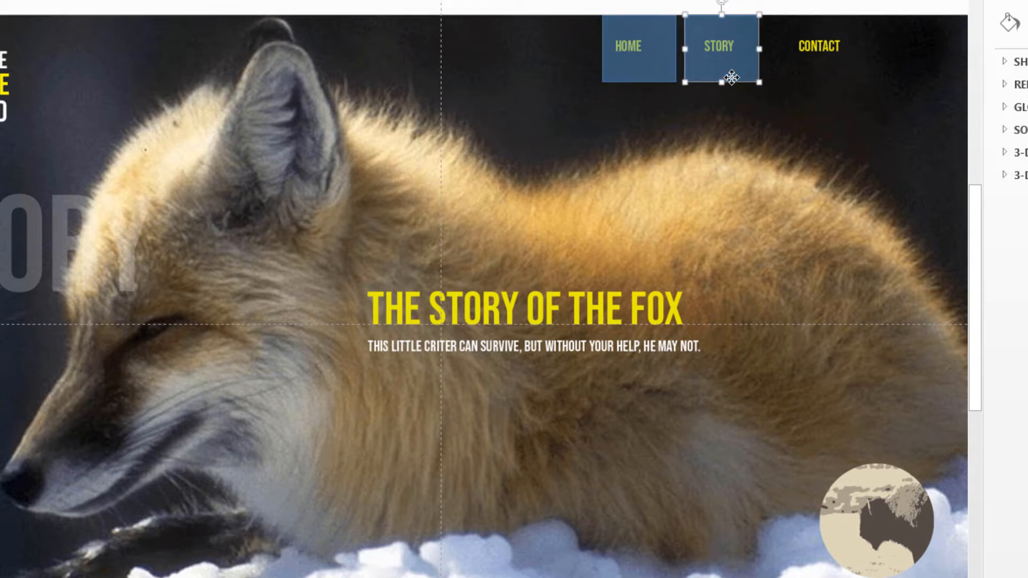
pyautogui.hotkey('ctrl', 'c')
pyautogui.hotkey('ctrl', 'v')
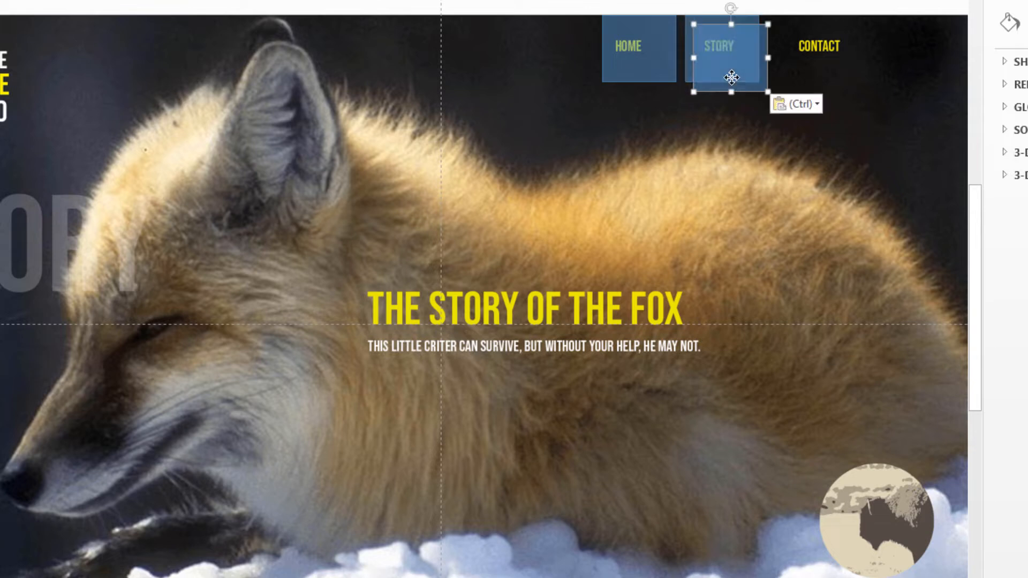
pyautogui.moveTo(734, 80); pyautogui.dragTo(857, 516)
pyautogui.moveTo(807, 484); pyautogui.dragTo(876, 539)
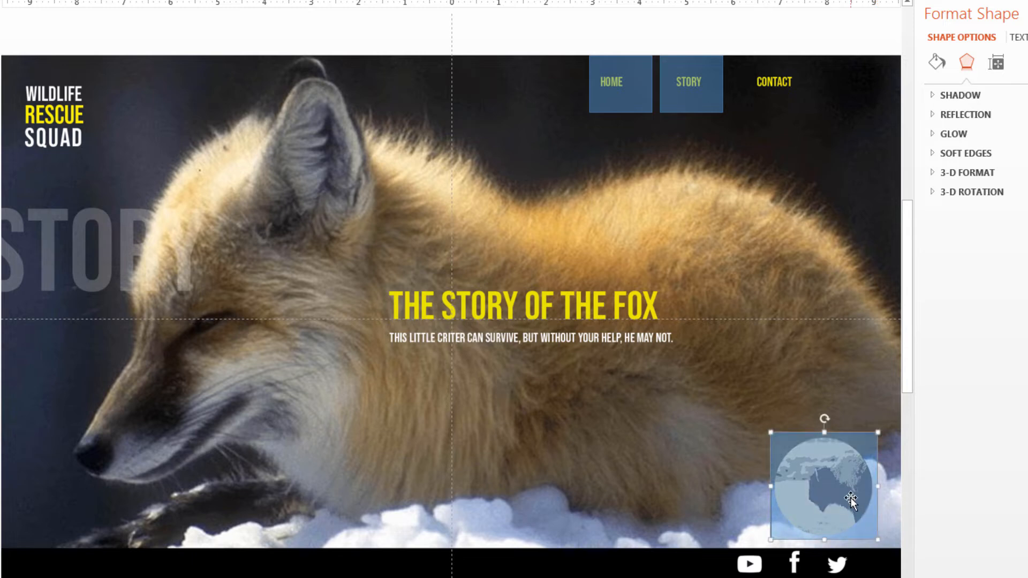
# Set the hyperlink of the button over the round buffalo image on slide 2 to Slide 3
pyautogui.rightClick(850, 498)
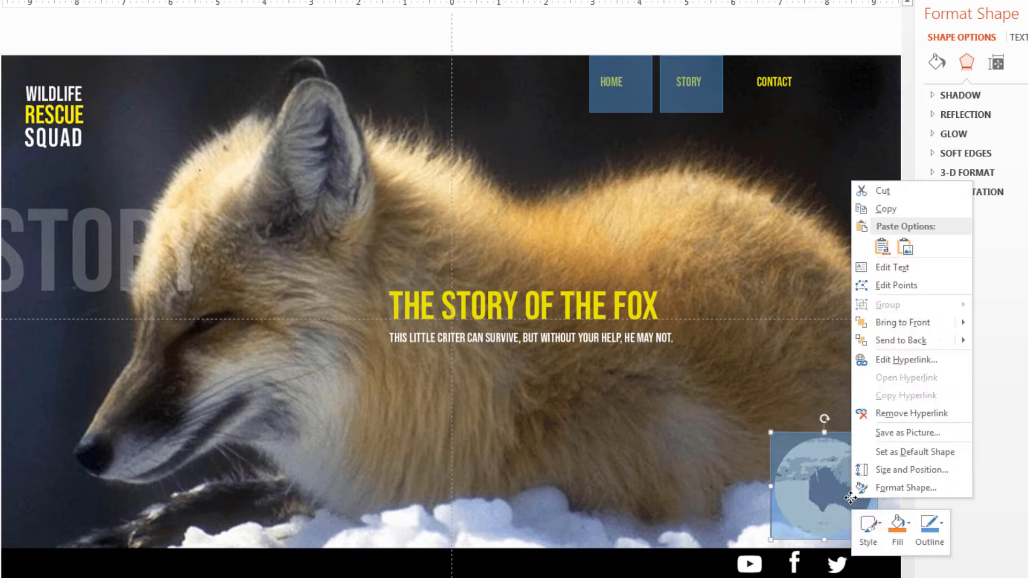
pyautogui.click(909, 359)
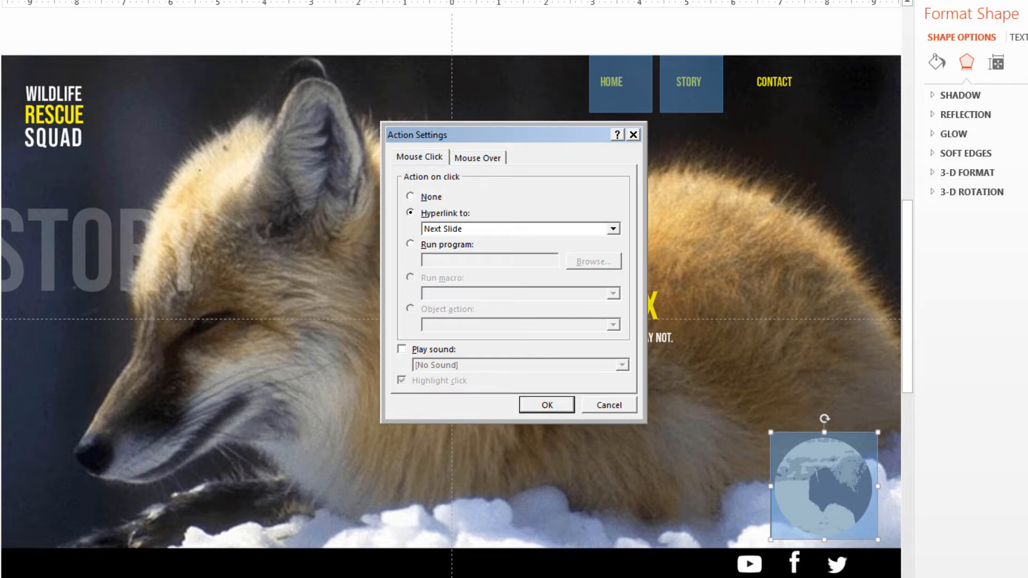
pyautogui.click(614, 230)
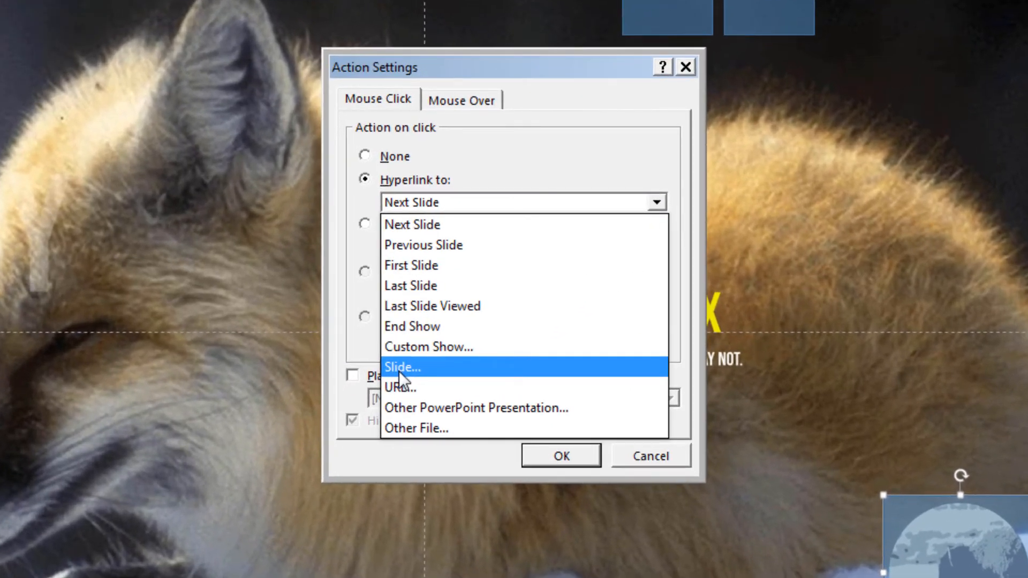
pyautogui.click(400, 371)
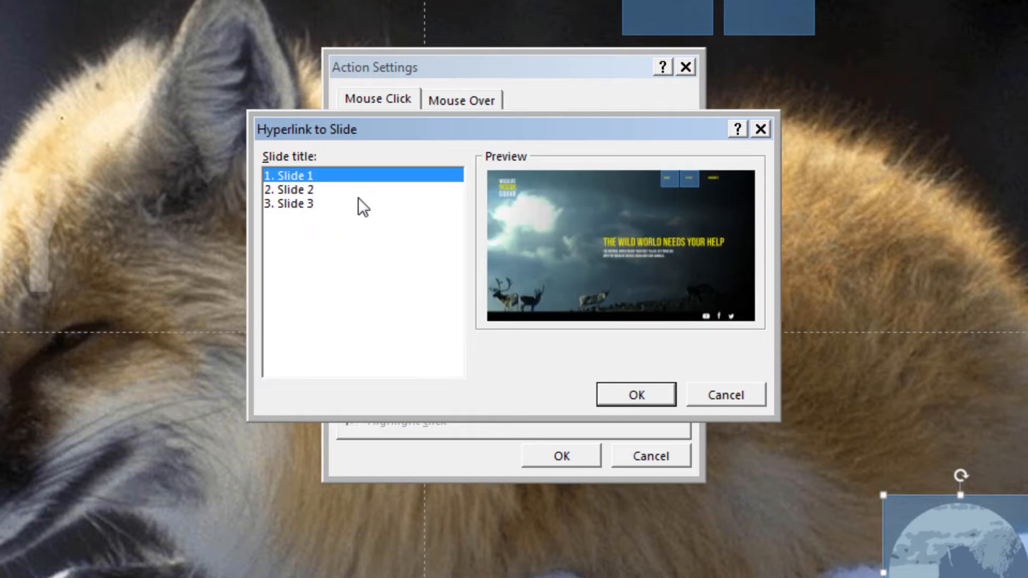
pyautogui.click(294, 204)
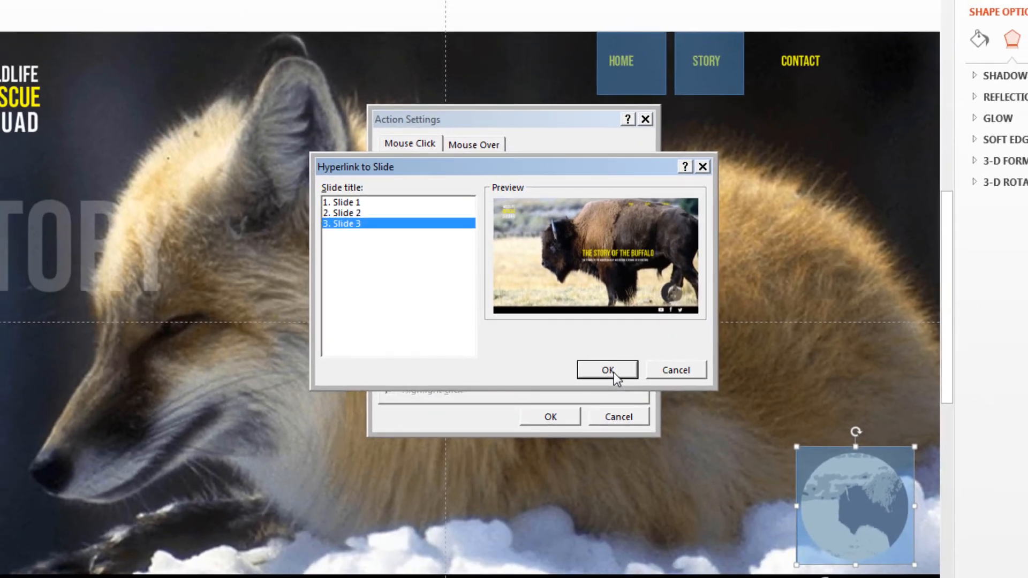
pyautogui.click(608, 370)
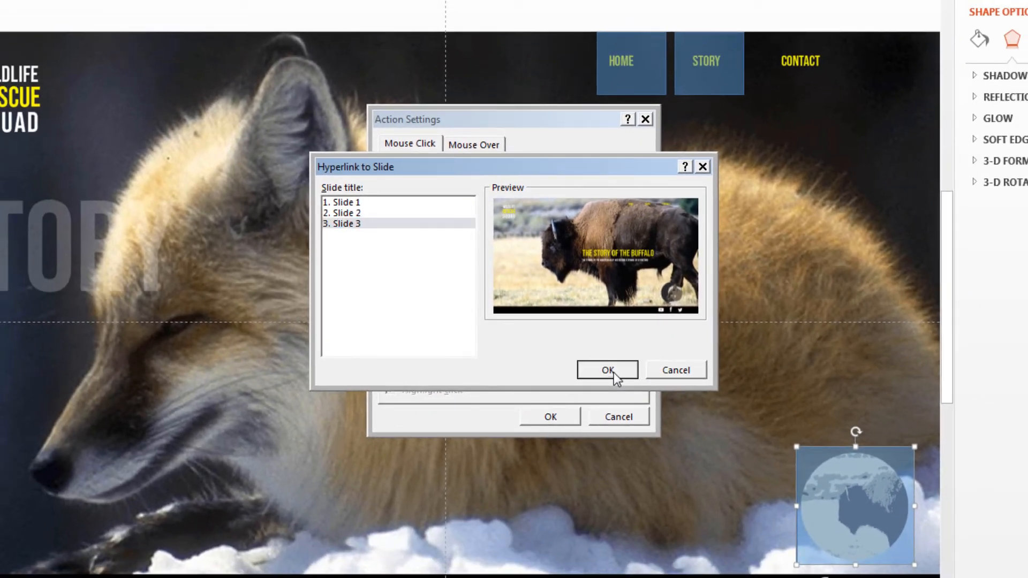
pyautogui.click(557, 416)
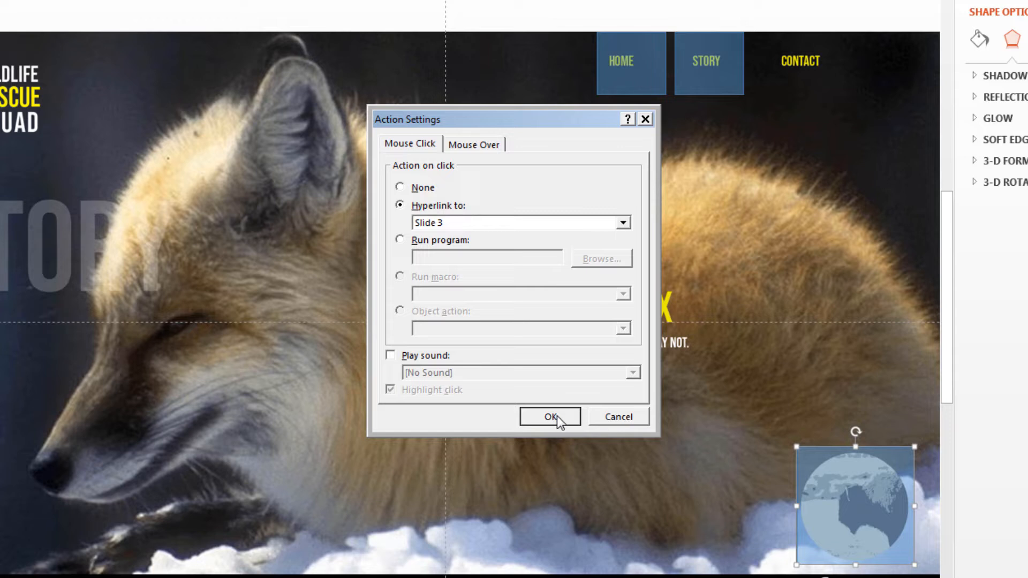
pyautogui.click(556, 416)
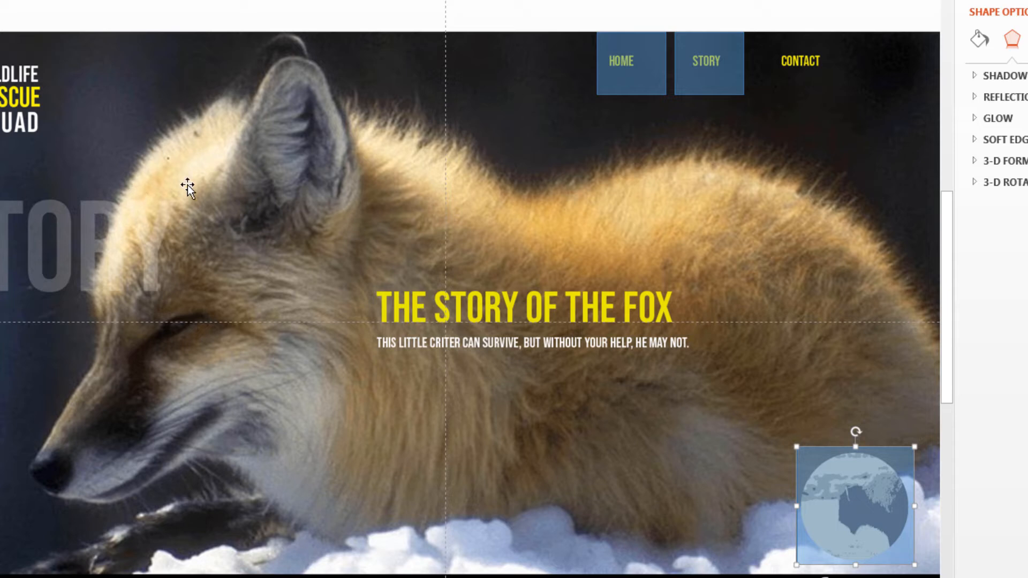
# Copy the HOME, STORY and buffalo image buttons together and paste them onto slide 3 using the destination theme
pyautogui.click(641, 78)
pyautogui.keyDown('shift'); pyautogui.click(703, 87); pyautogui.keyUp('shift')
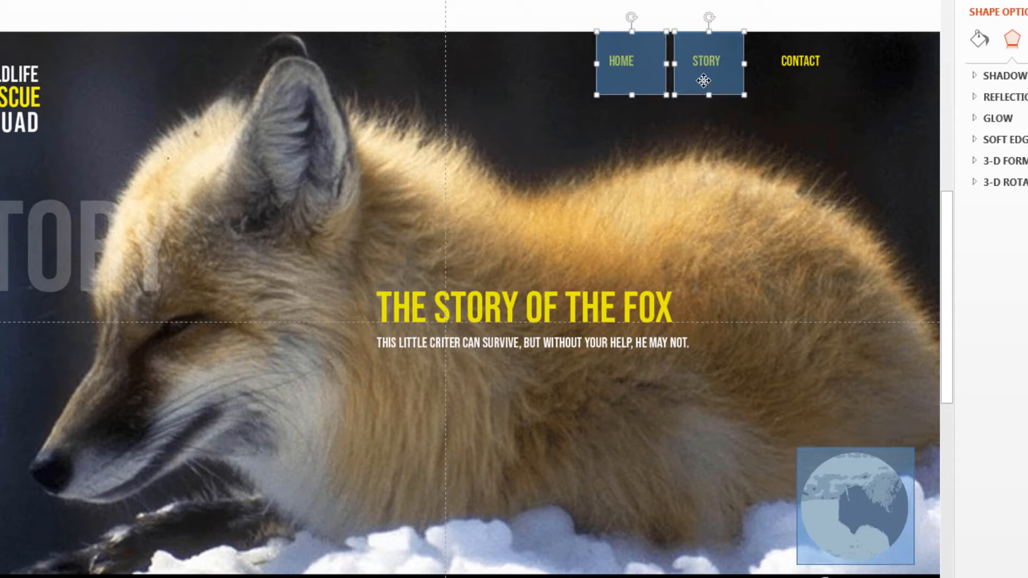
pyautogui.keyDown('shift'); pyautogui.click(833, 471); pyautogui.keyUp('shift')
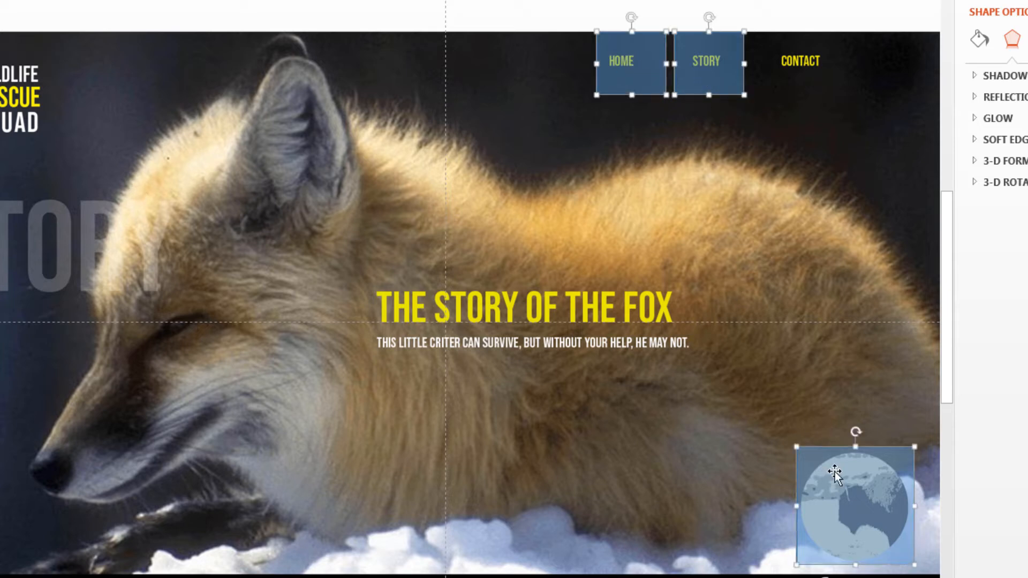
pyautogui.rightClick(835, 474)
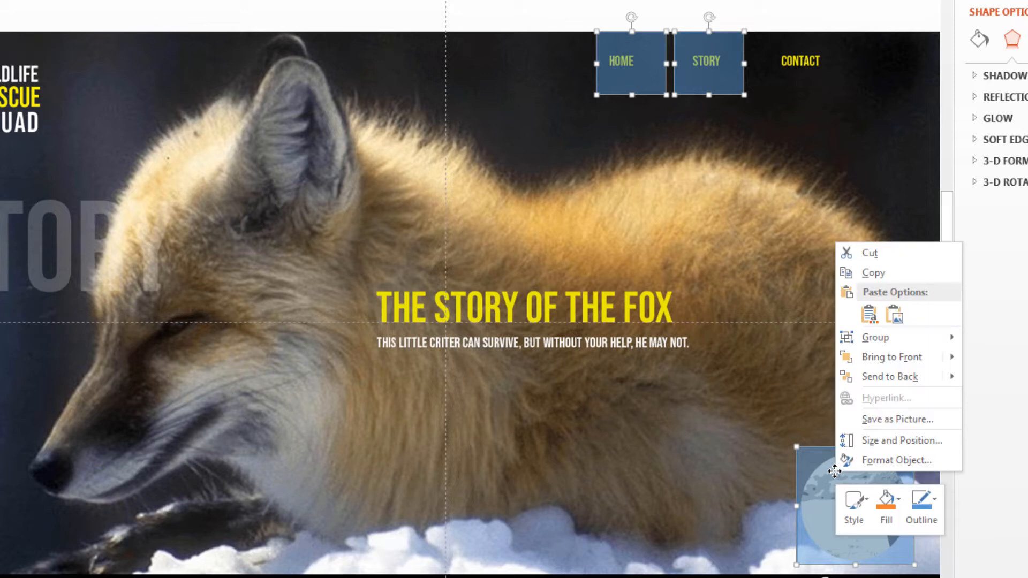
pyautogui.click(889, 275)
pyautogui.press('pagedown')
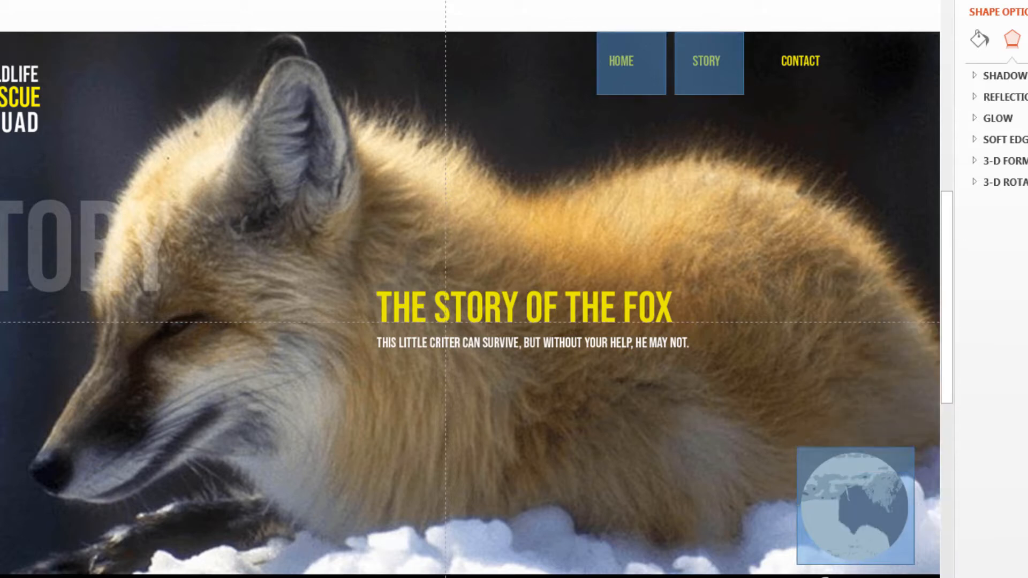
pyautogui.rightClick(365, 175)
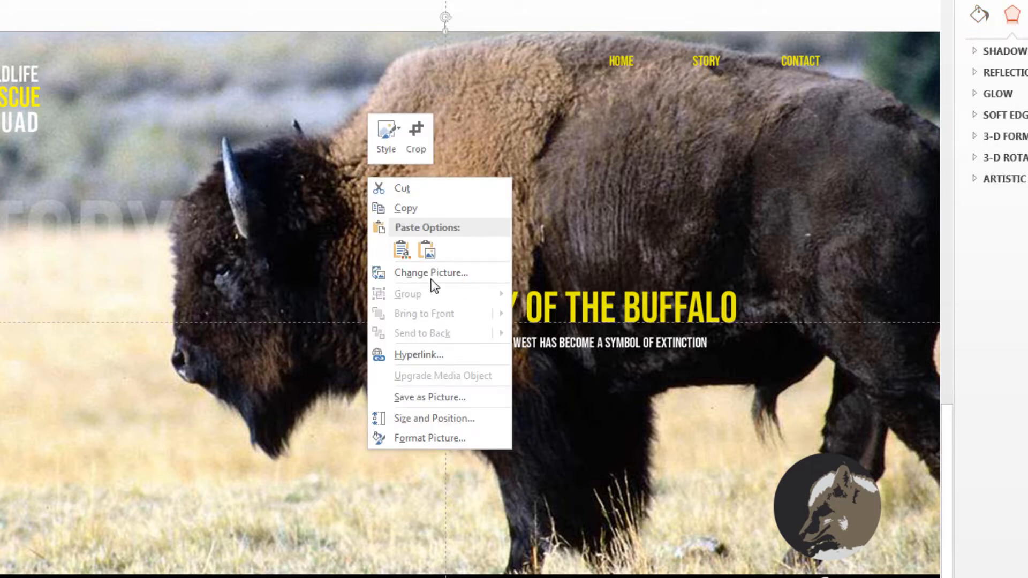
pyautogui.click(401, 250)
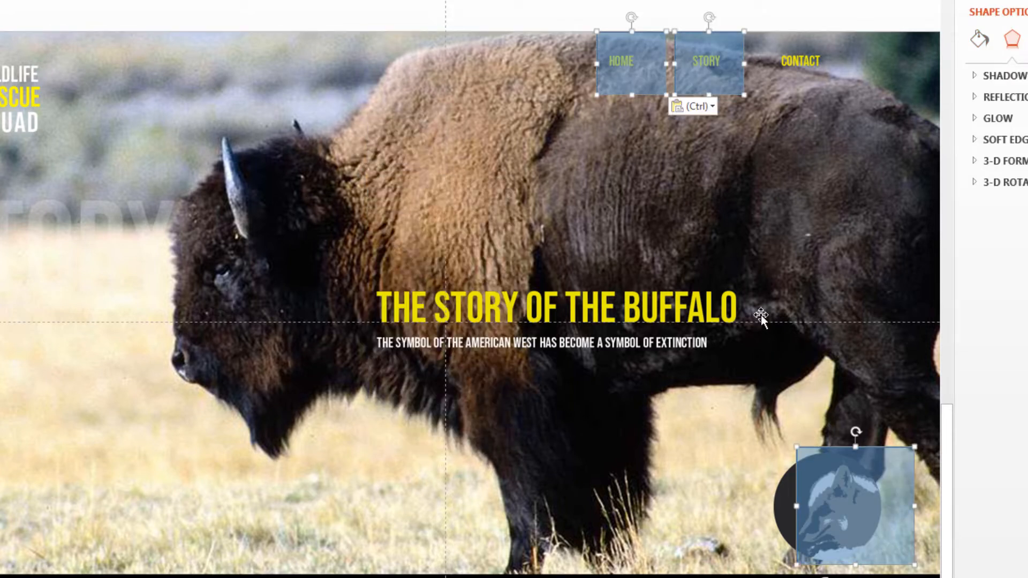
# Move the pasted image button on slide 3 so it covers the round fox image
pyautogui.click(767, 362)
pyautogui.click(865, 500)
pyautogui.moveTo(866, 500); pyautogui.dragTo(832, 502)
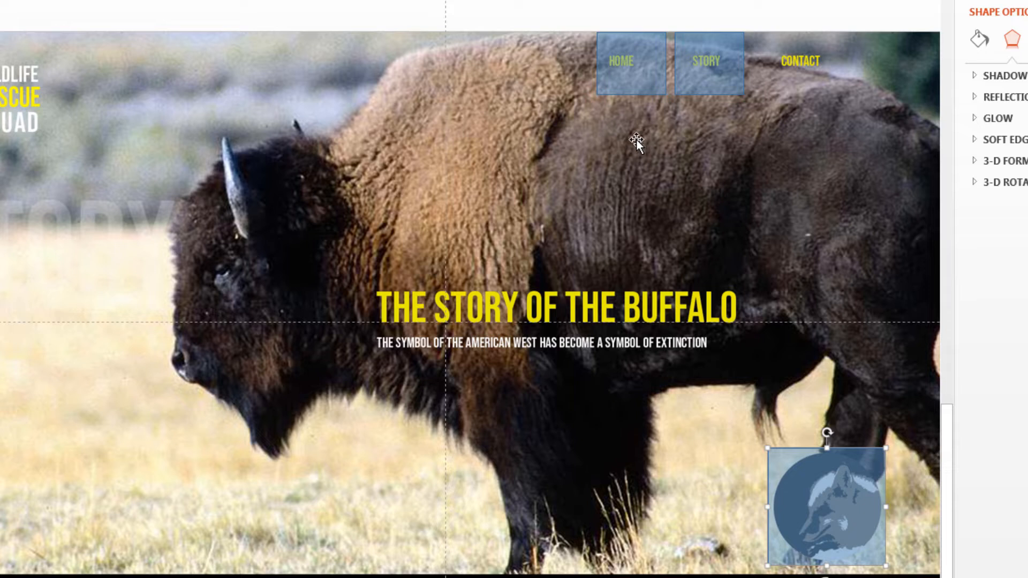
# Set the hyperlink of the STORY button on slide 3 to Slide 2
pyautogui.click(714, 83)
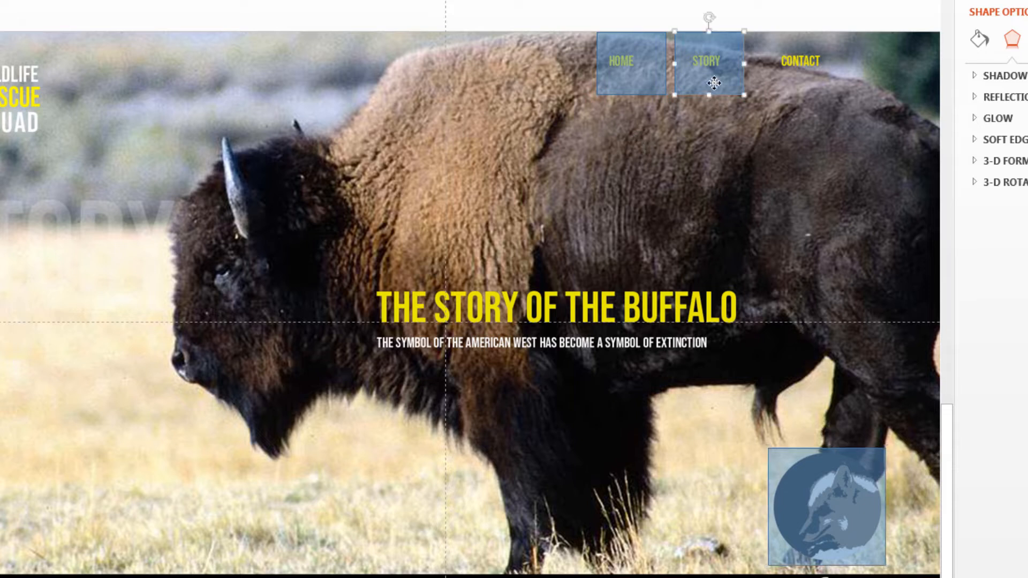
pyautogui.rightClick(714, 83)
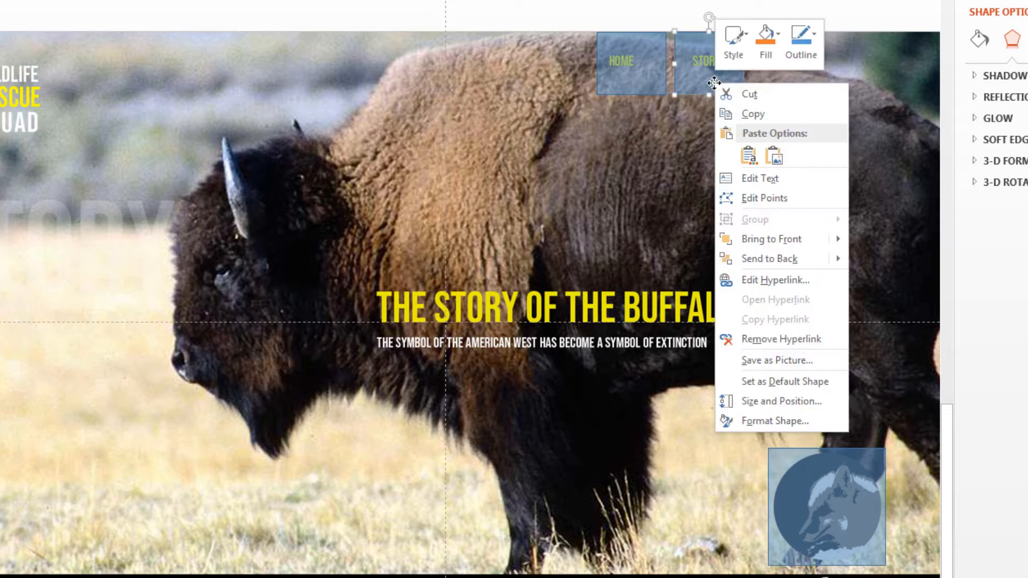
pyautogui.click(791, 280)
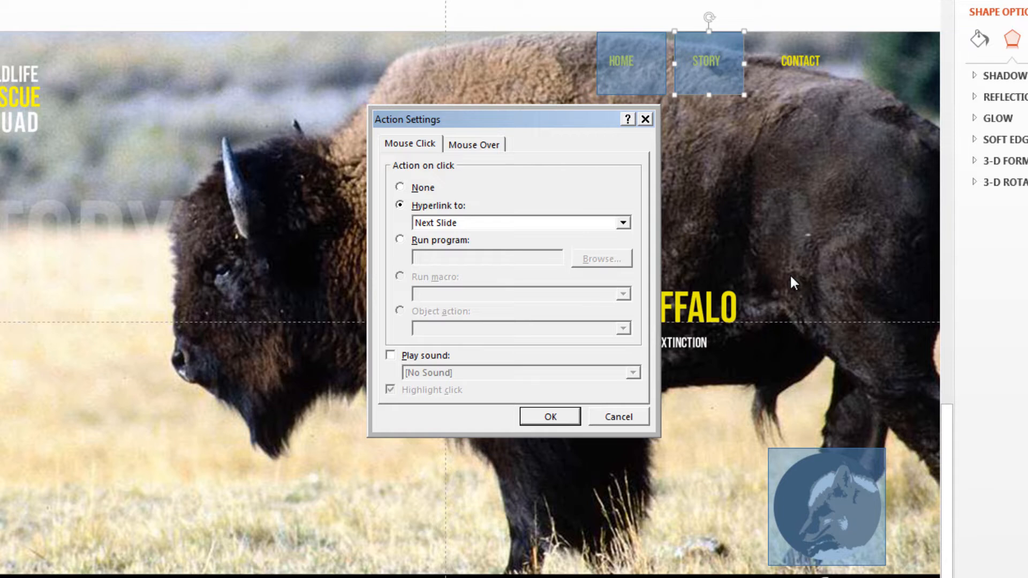
pyautogui.click(624, 222)
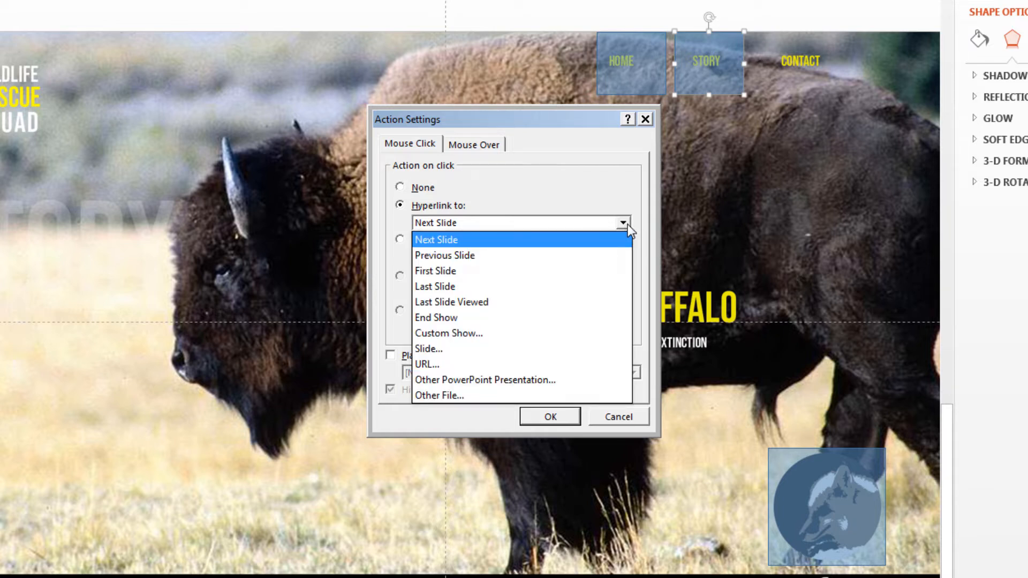
pyautogui.click(434, 351)
pyautogui.click(345, 213)
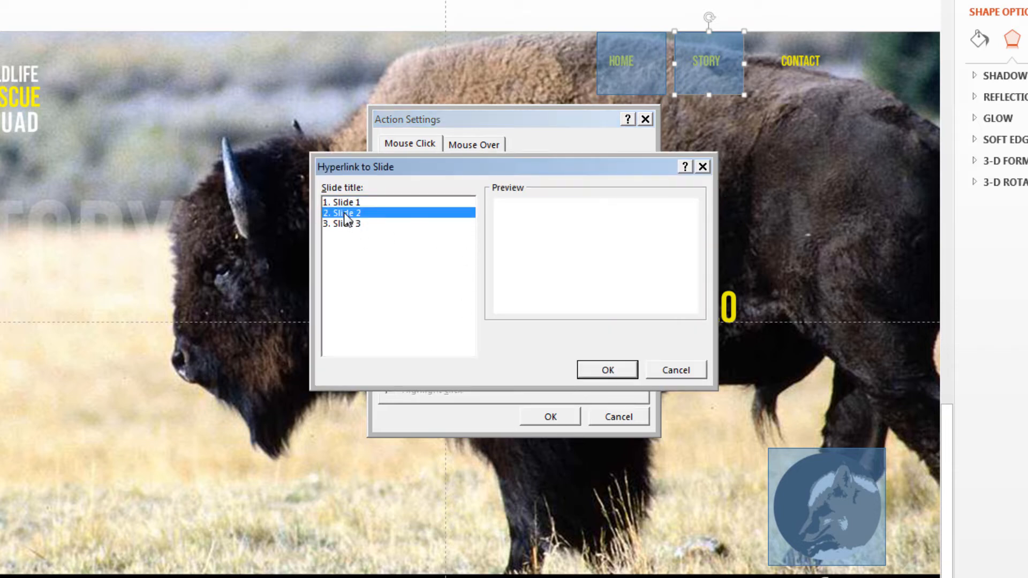
pyautogui.click(606, 370)
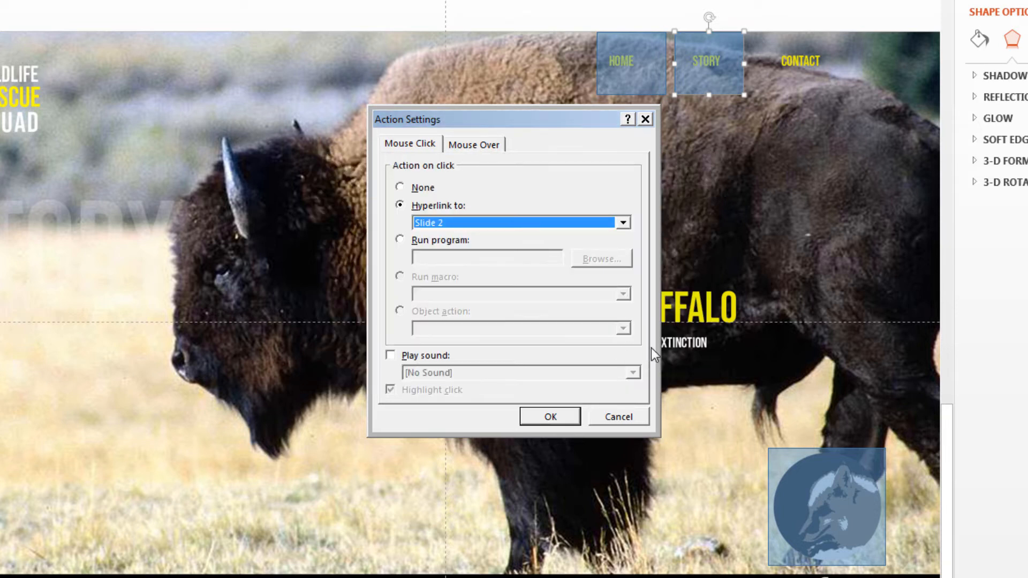
pyautogui.click(566, 422)
# Set the hyperlink of the button over the round fox image on slide 3 to Slide 2
pyautogui.click(832, 504)
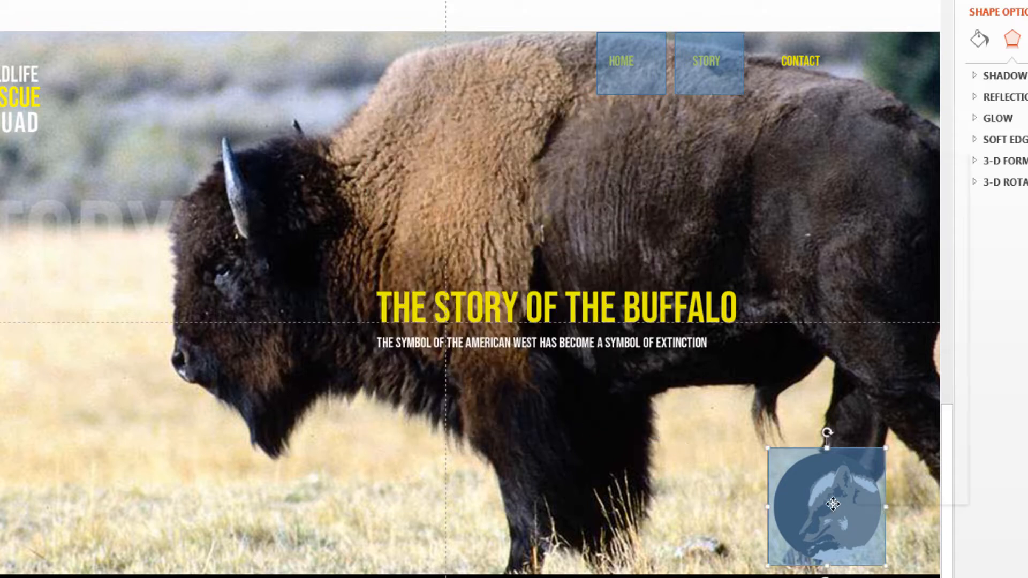
pyautogui.rightClick(833, 504)
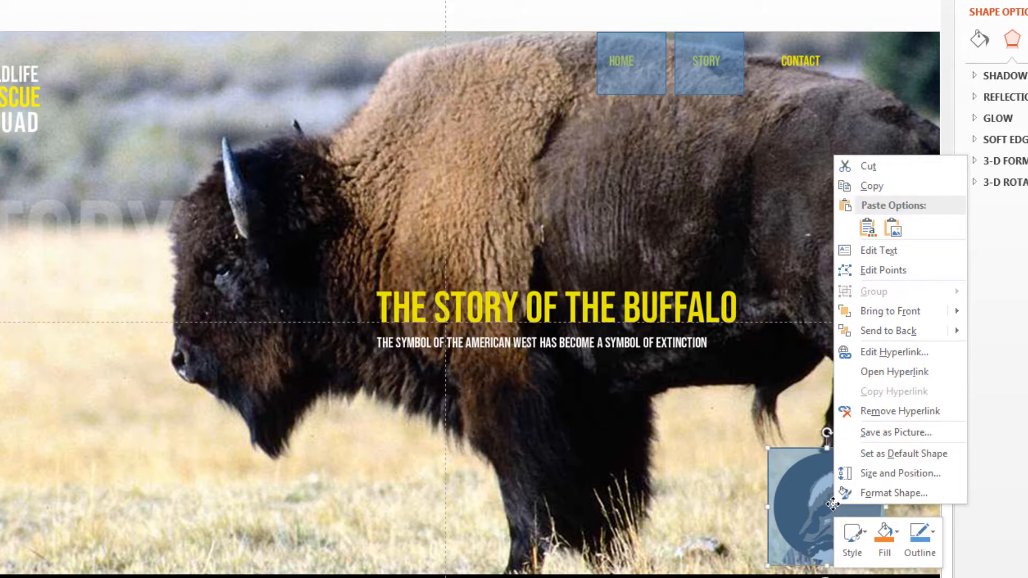
pyautogui.click(894, 353)
pyautogui.click(624, 223)
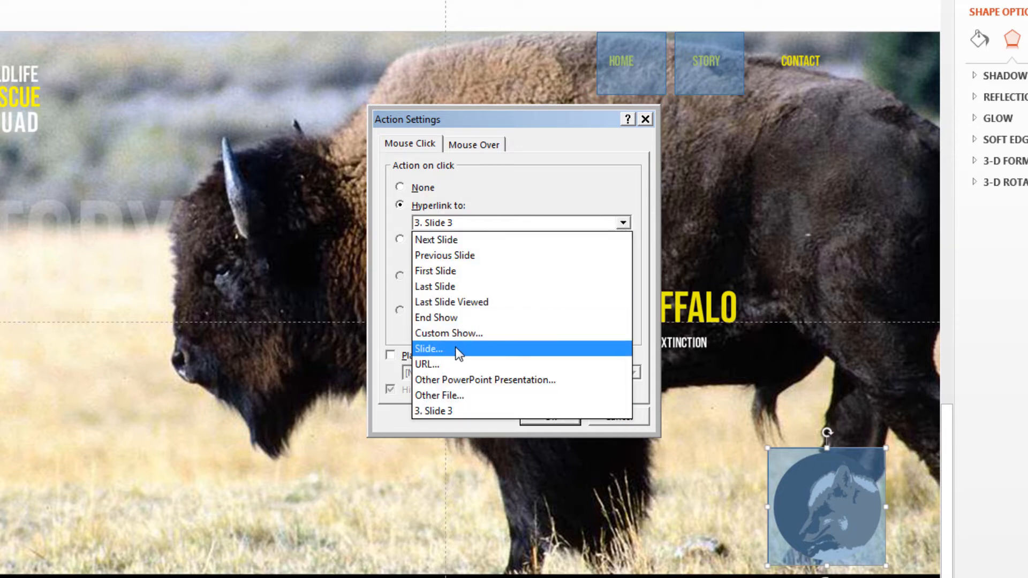
pyautogui.click(439, 350)
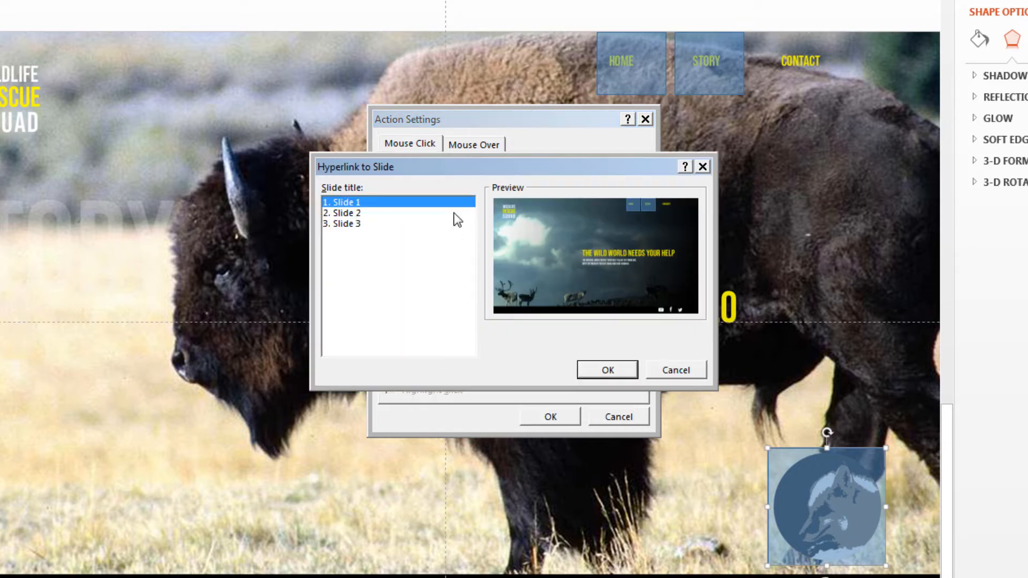
pyautogui.click(348, 213)
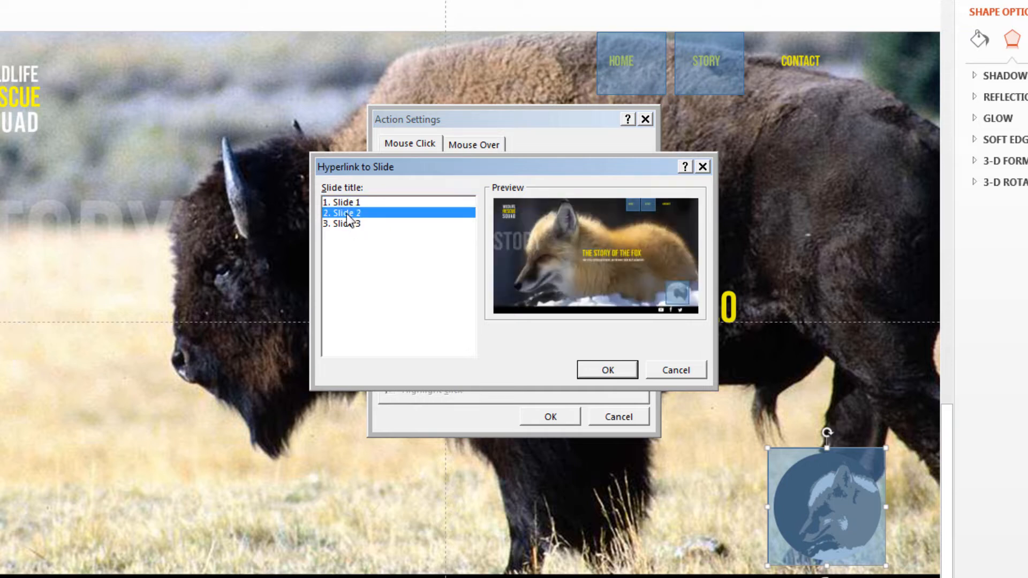
pyautogui.click(609, 371)
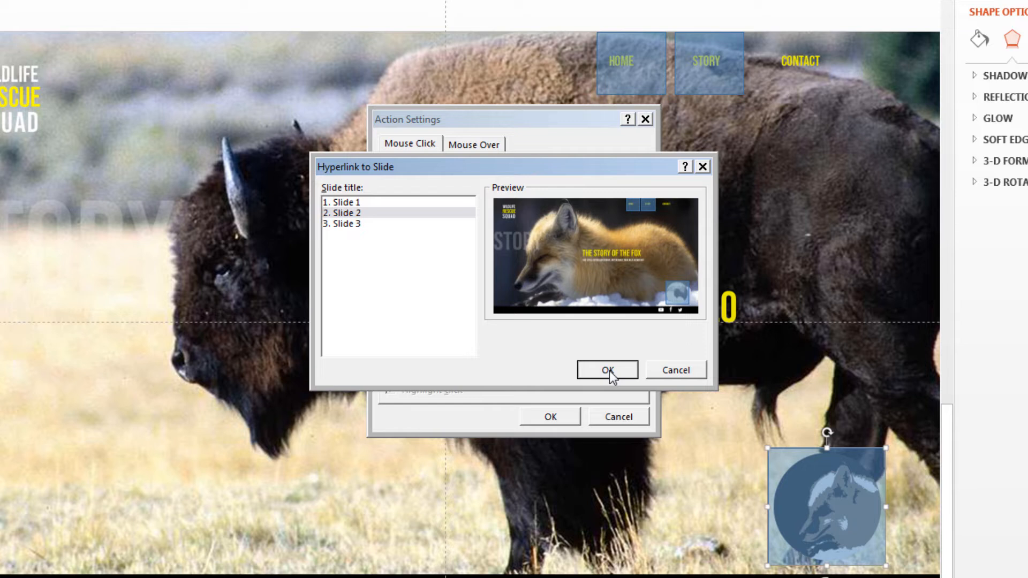
pyautogui.click(609, 371)
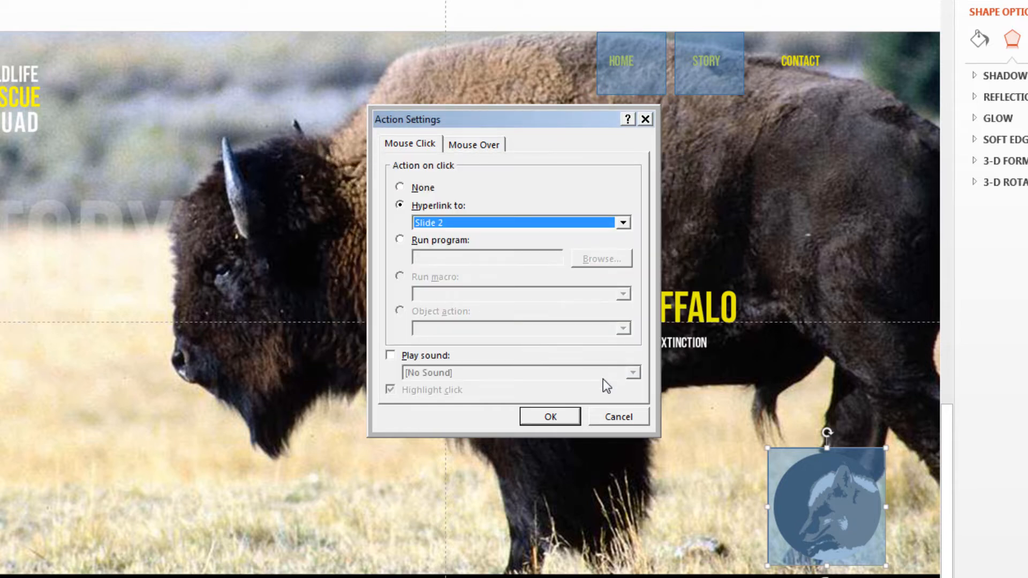
pyautogui.click(564, 418)
# Check the hyperlink target of the HOME button on slide 3
pyautogui.click(635, 76)
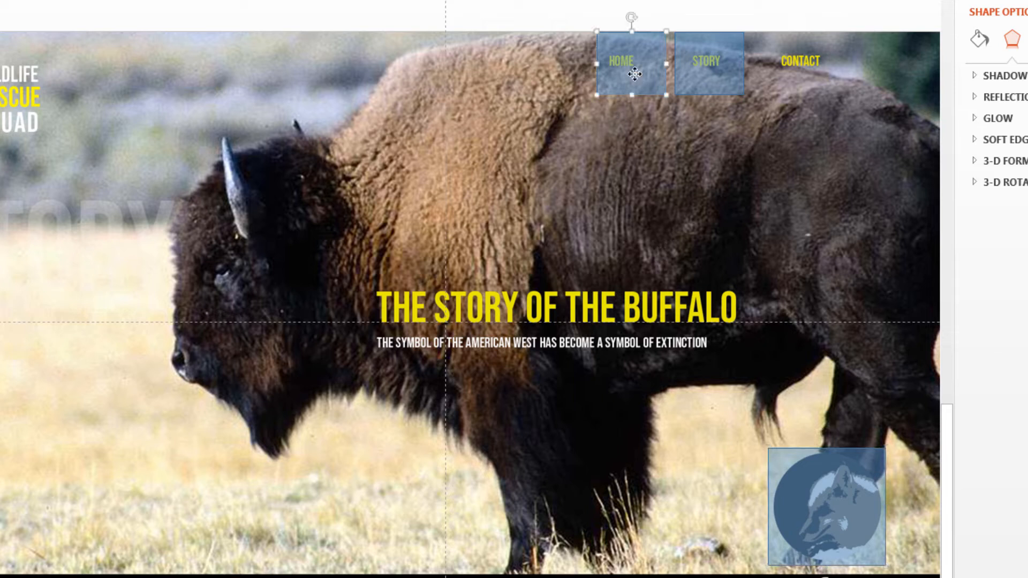
pyautogui.rightClick(635, 75)
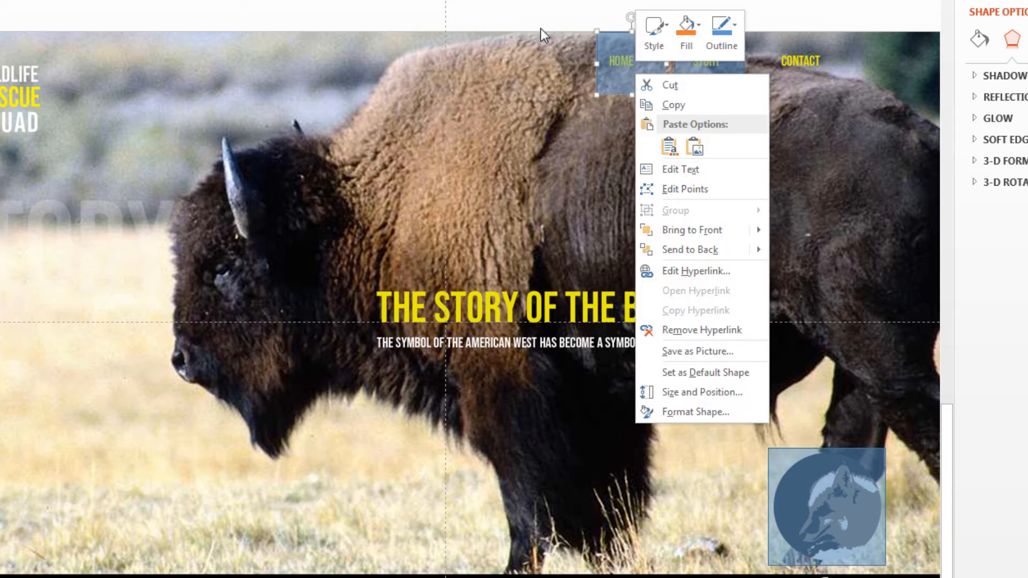
pyautogui.click(685, 271)
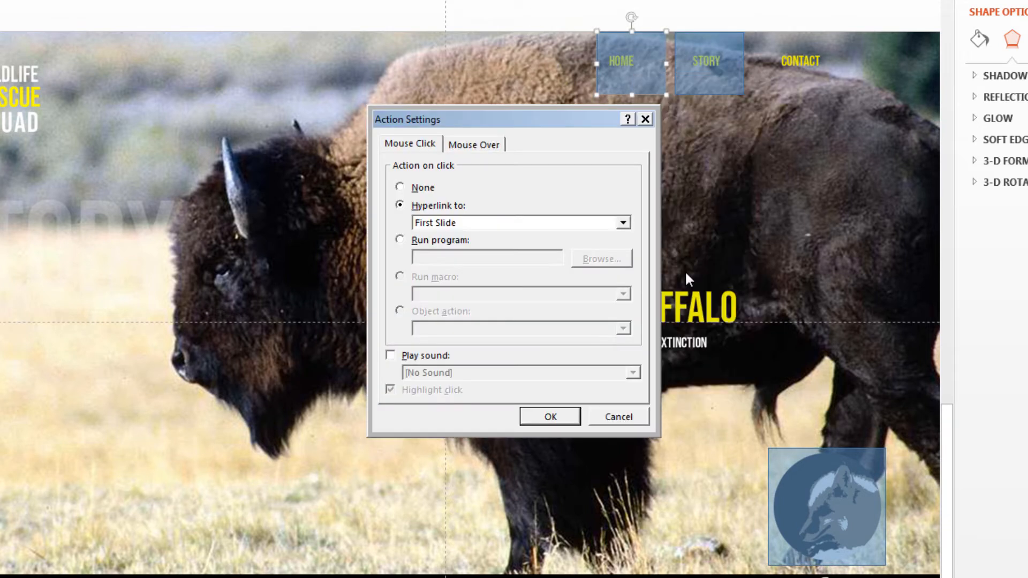
pyautogui.click(552, 419)
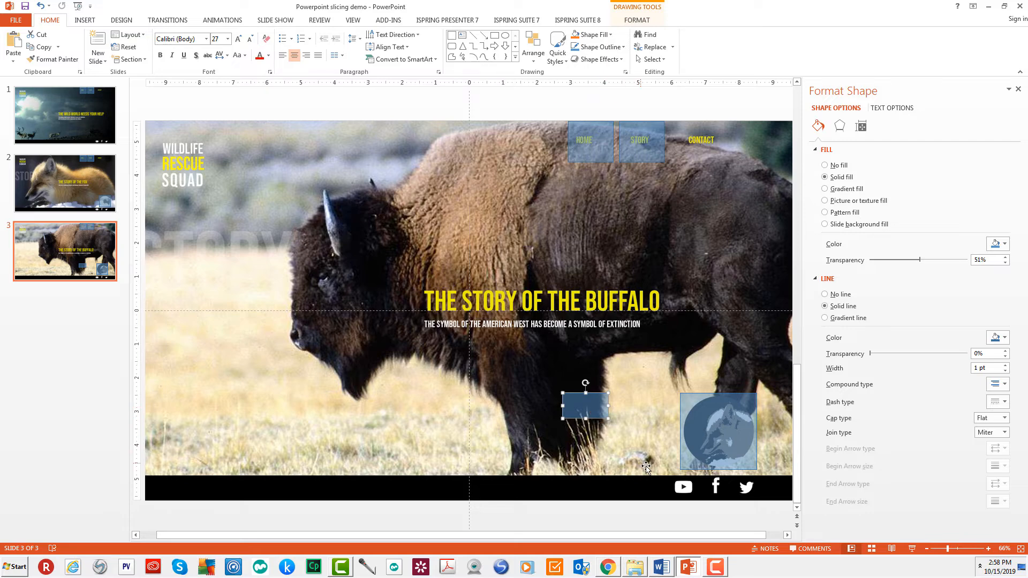
# Move the small semi-transparent rectangle over the YouTube icon in the black footer of slide 3
pyautogui.moveTo(590, 414); pyautogui.dragTo(662, 478)
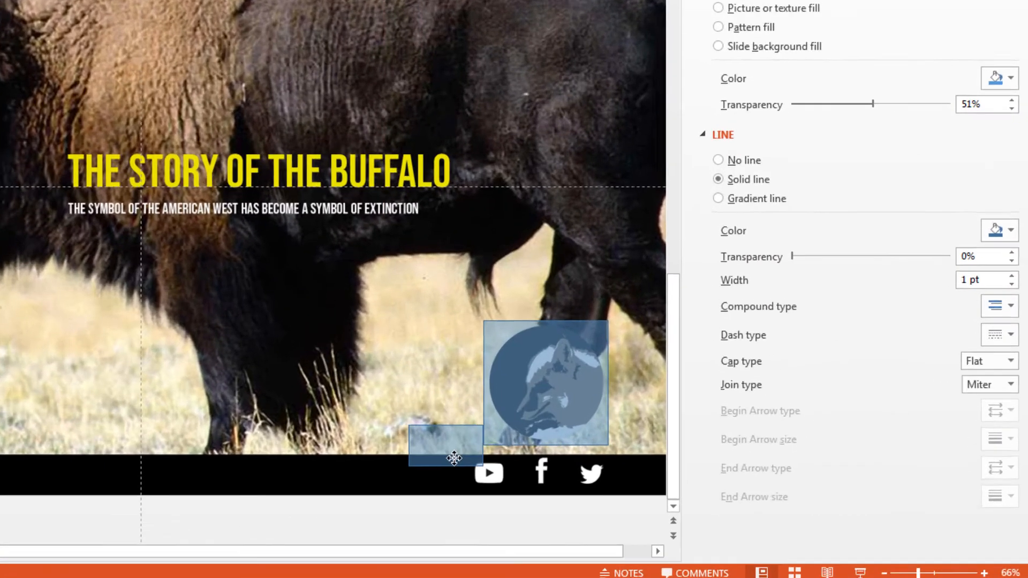
pyautogui.moveTo(454, 459); pyautogui.dragTo(489, 491)
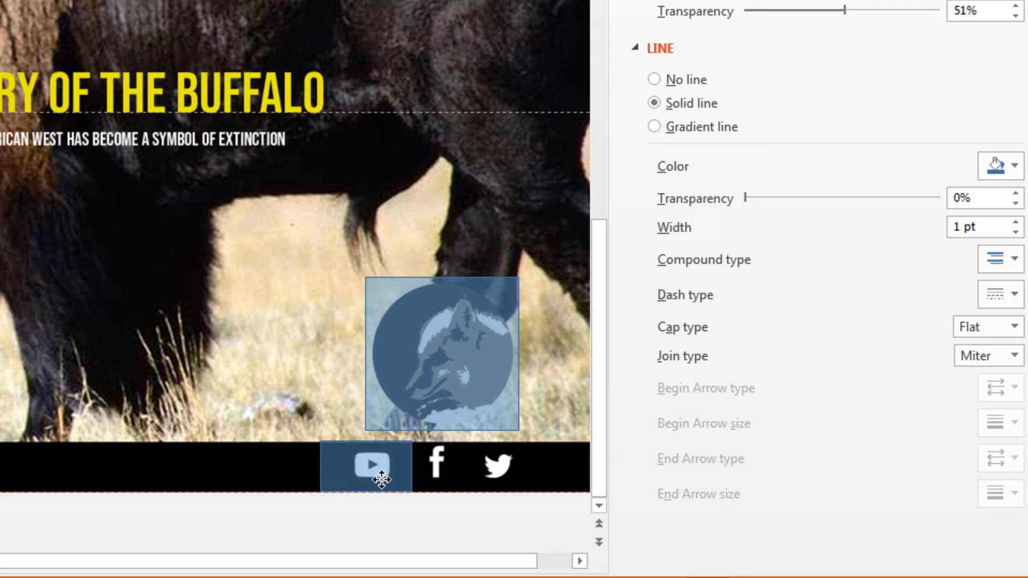
pyautogui.moveTo(383, 479); pyautogui.dragTo(375, 475)
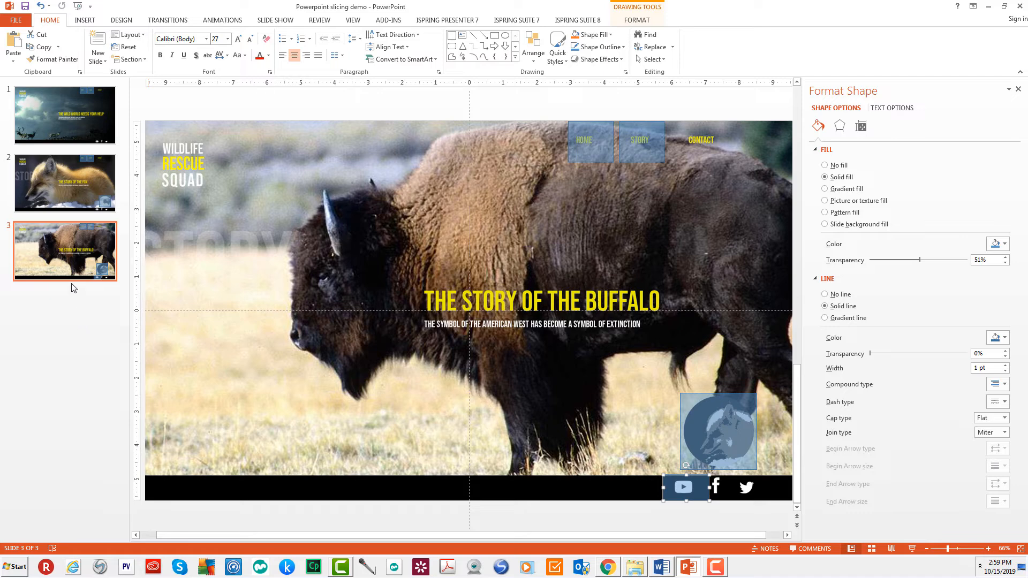
# Open the available slide commands for slide 3
pyautogui.rightClick(62, 270)
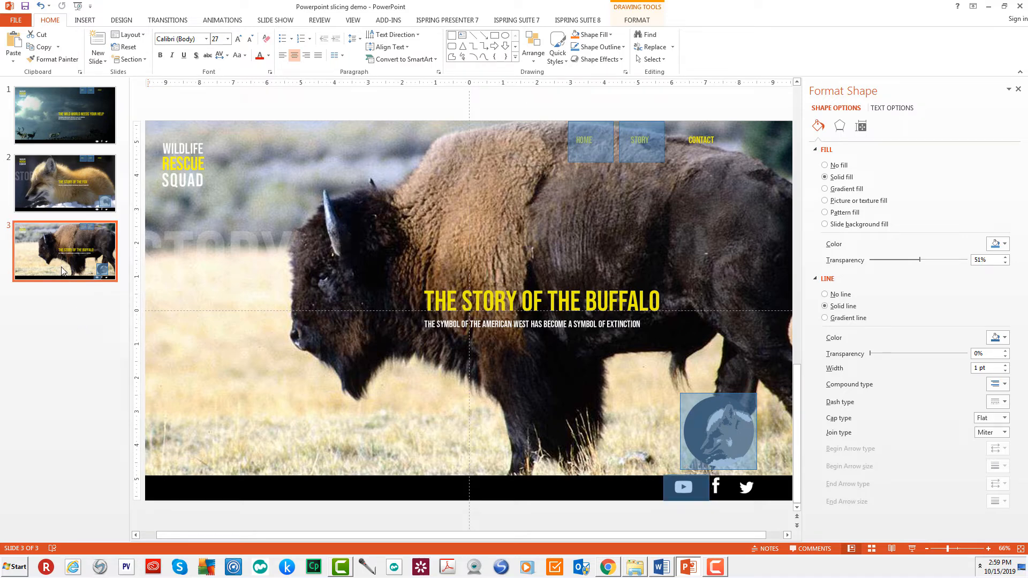